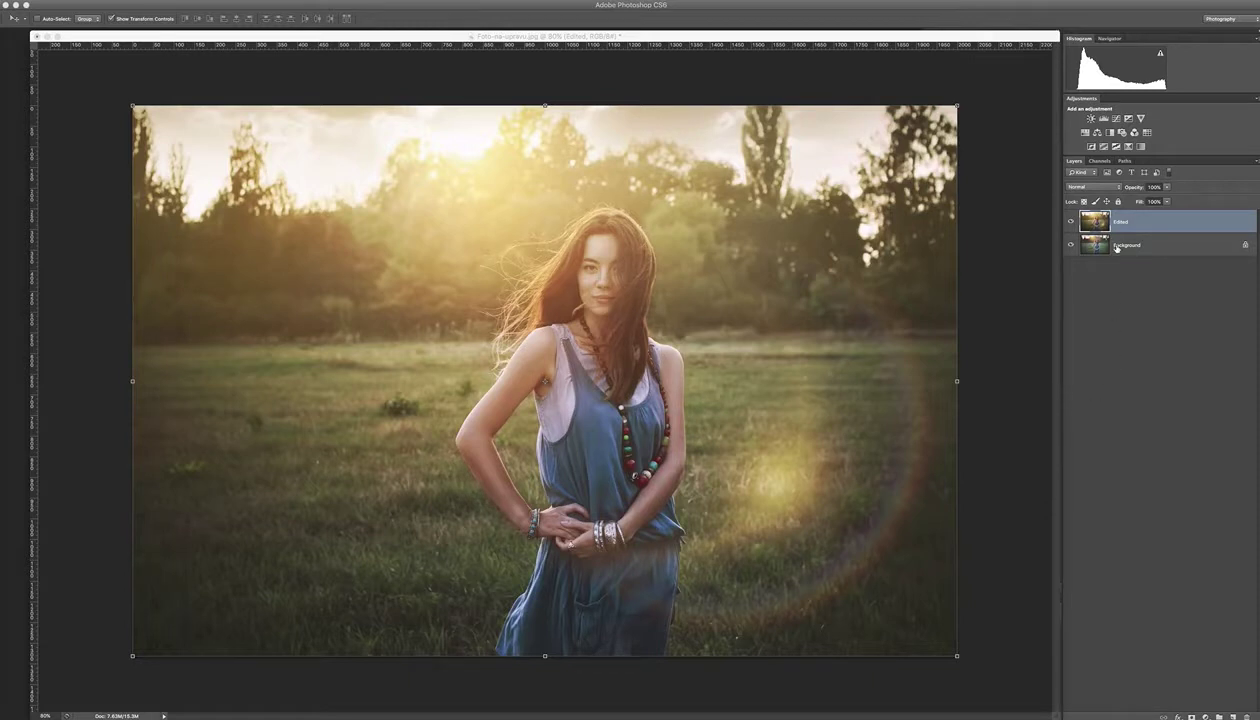
- Compare the Edited layer against the original photo, then delete the Edited layer
left_click(1101, 272)
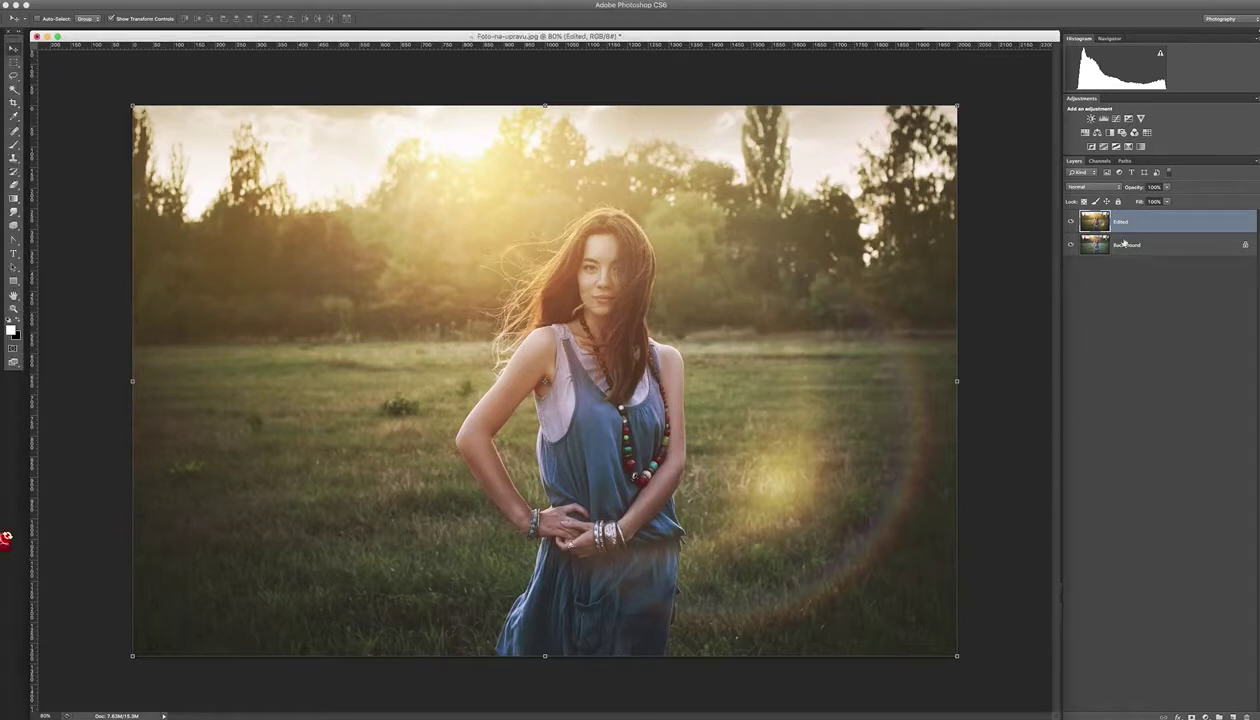
left_click(1071, 222)
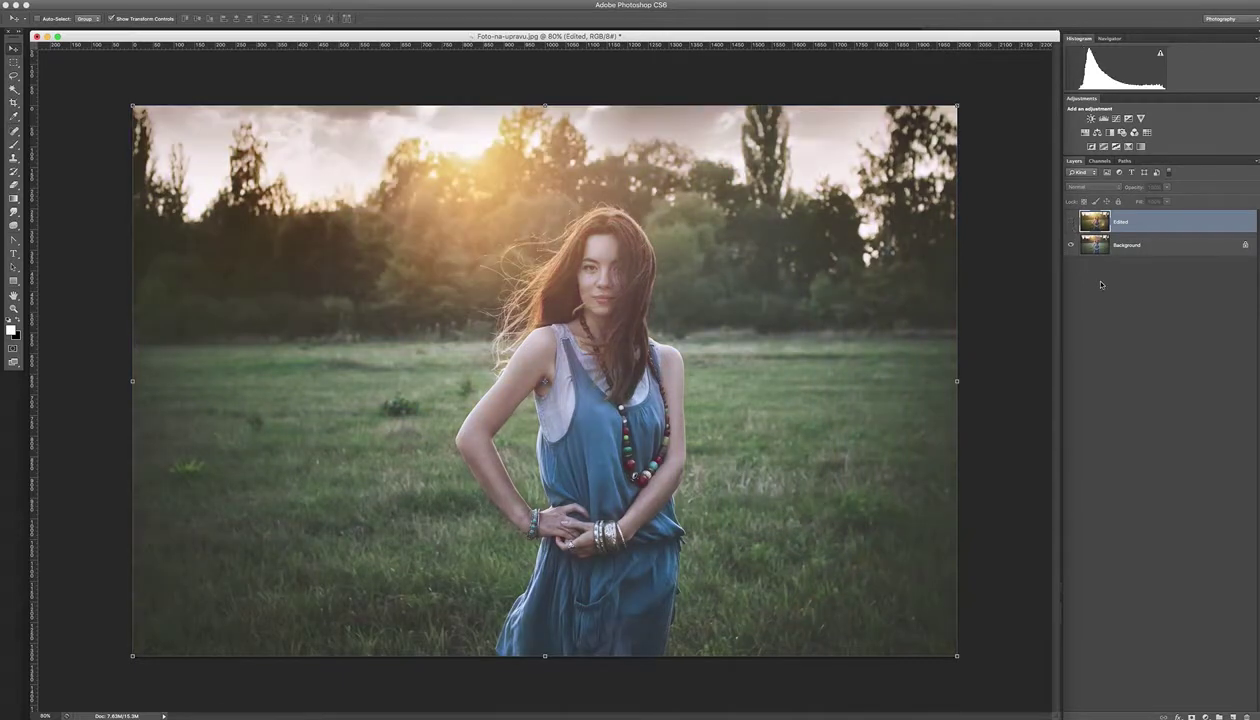
left_click(1071, 222)
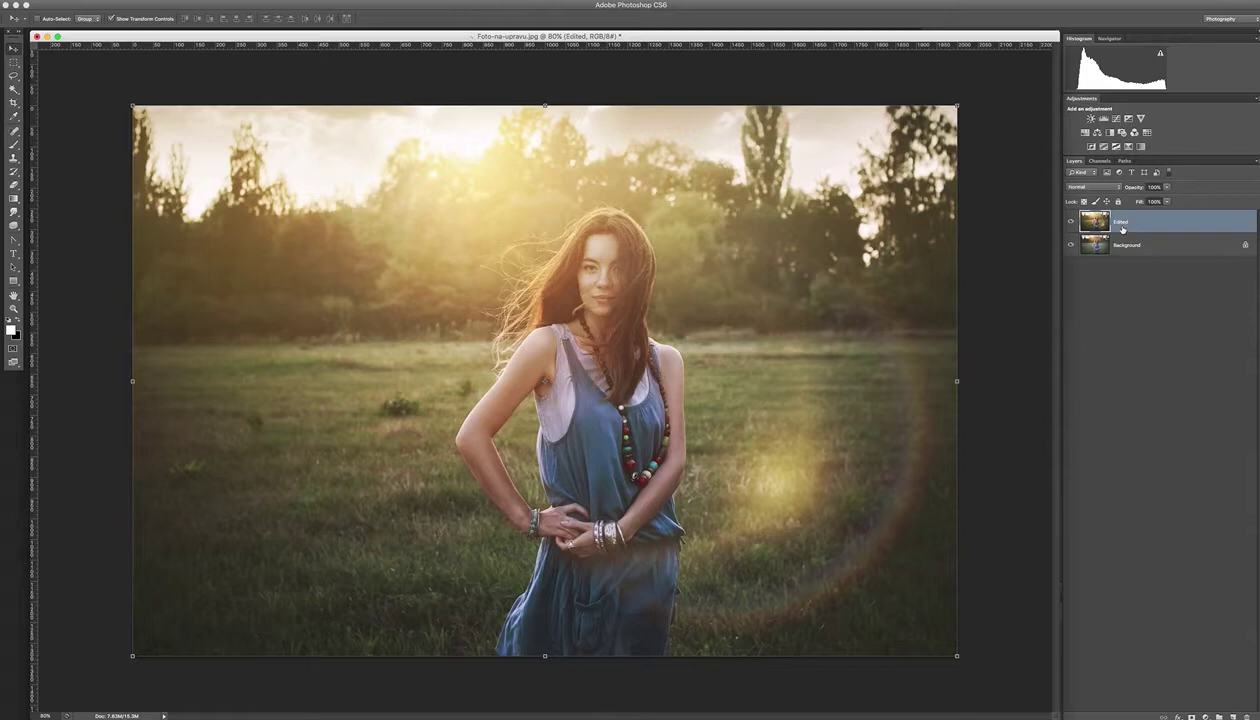
key("Delete")
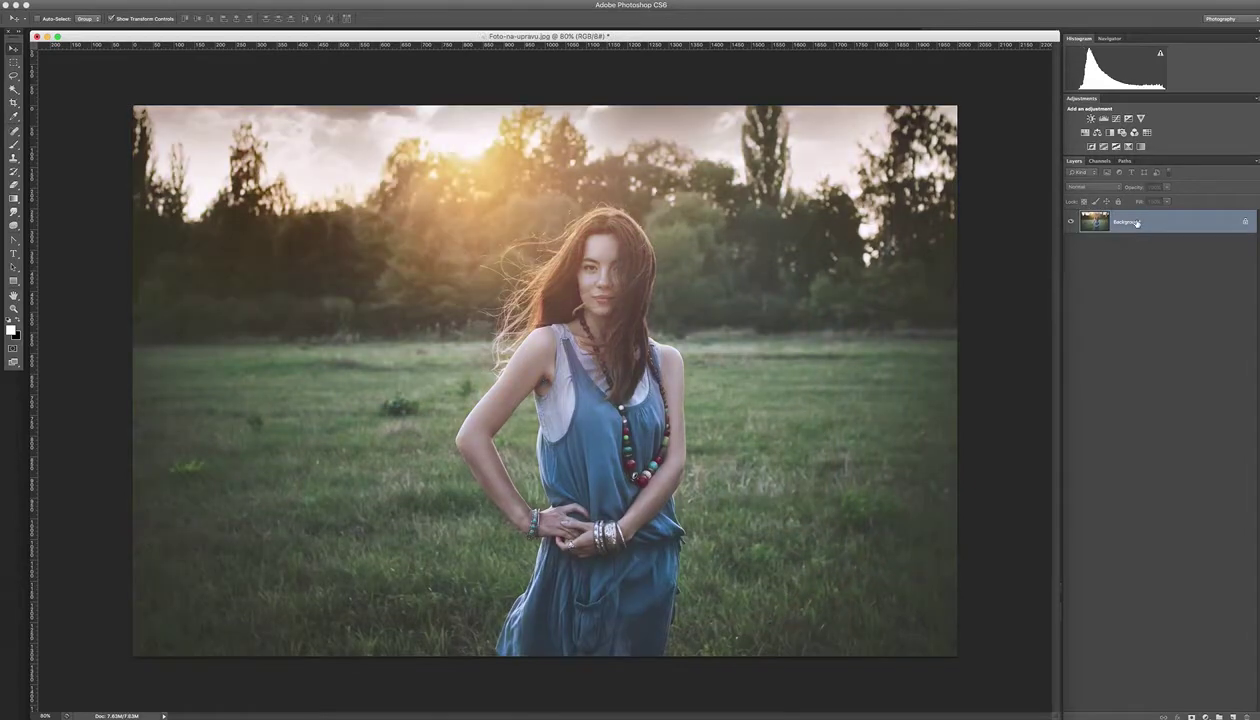
- Find Haze 4.jpg in the Finder's Haze overlays folder and drag it onto the portrait
key("super+Tab")
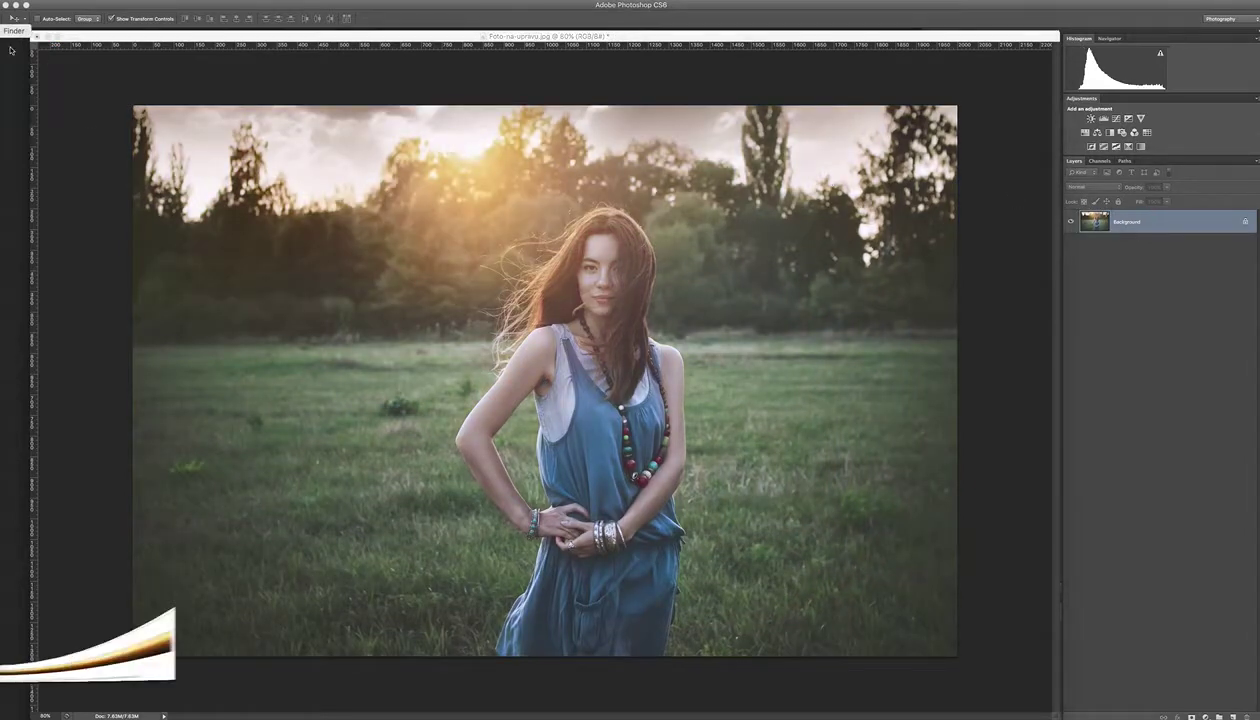
left_click(338, 141)
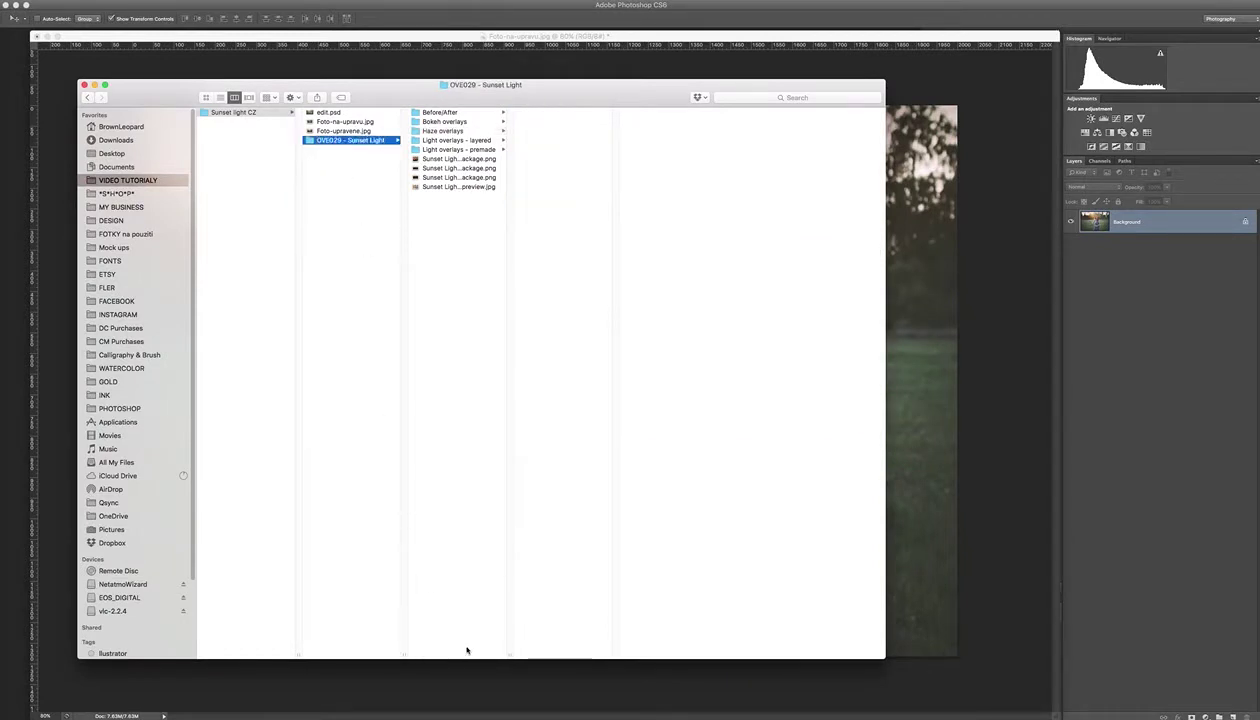
left_click_drag(402, 655, 420, 656)
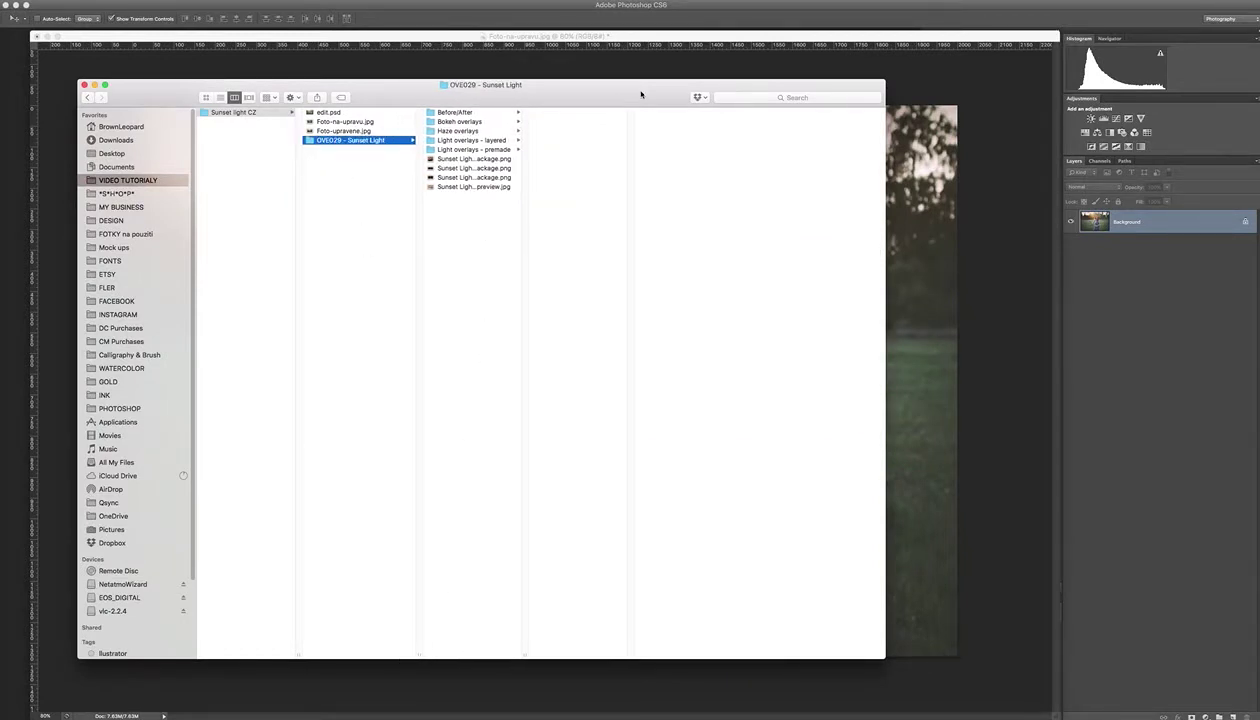
left_click_drag(641, 94, 346, 341)
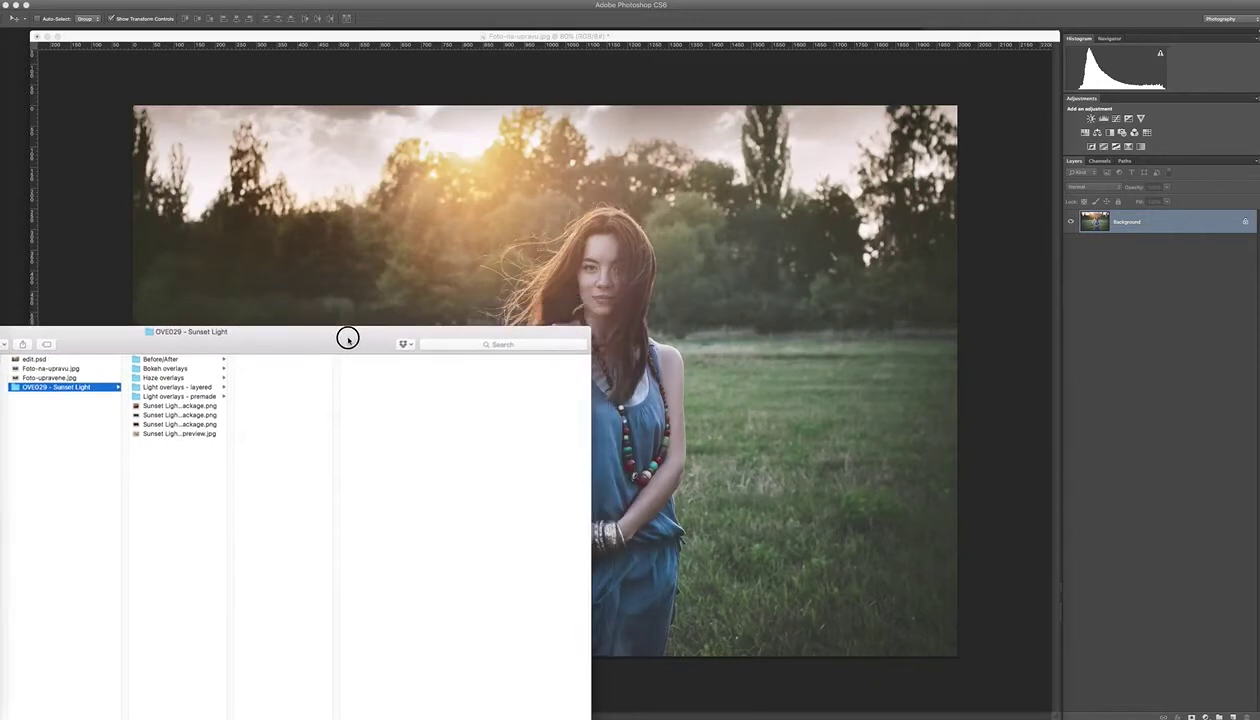
left_click(178, 378)
left_click(268, 387)
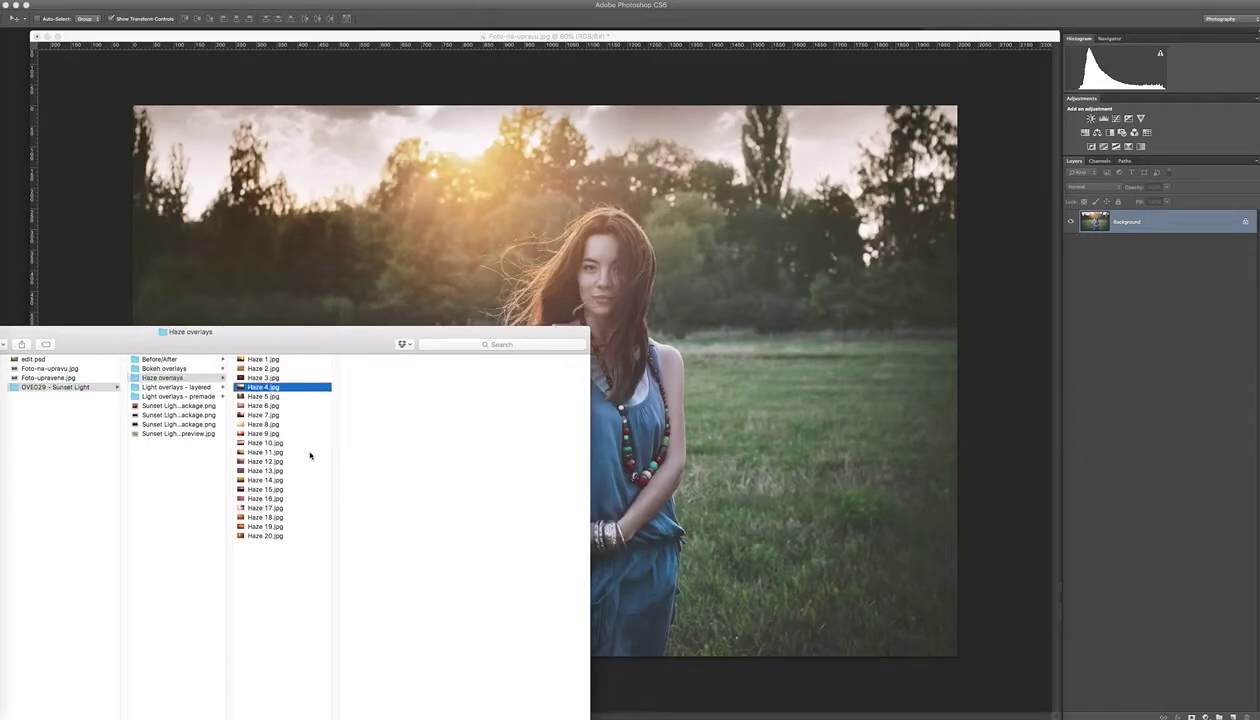
left_click(300, 390)
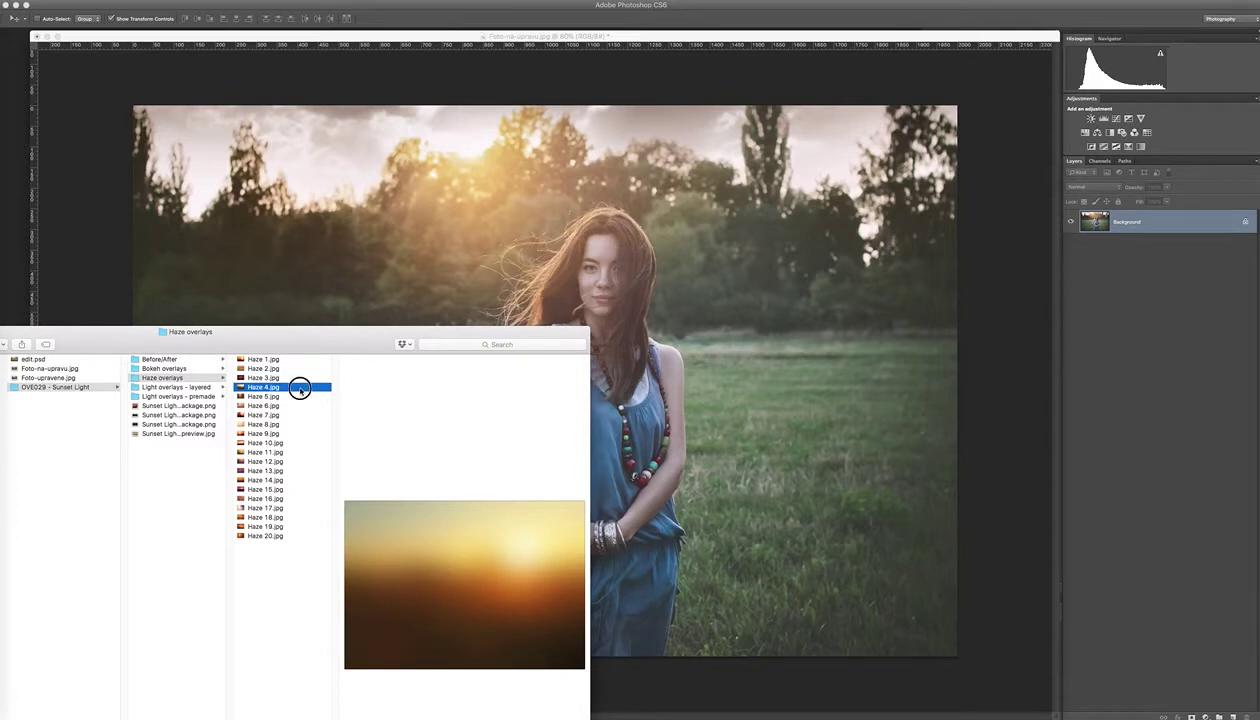
left_click_drag(300, 390, 482, 245)
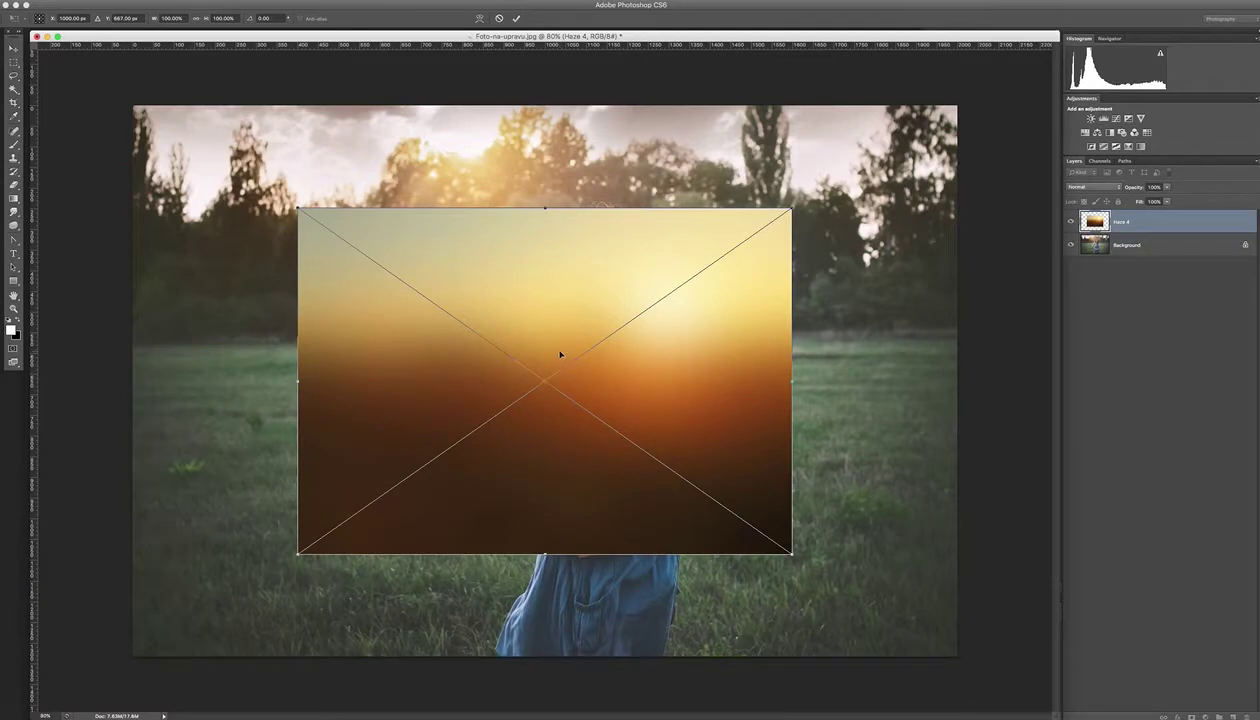
- Place Haze 4 and stretch it to the photo's top-left and bottom-right corners
key("Return")
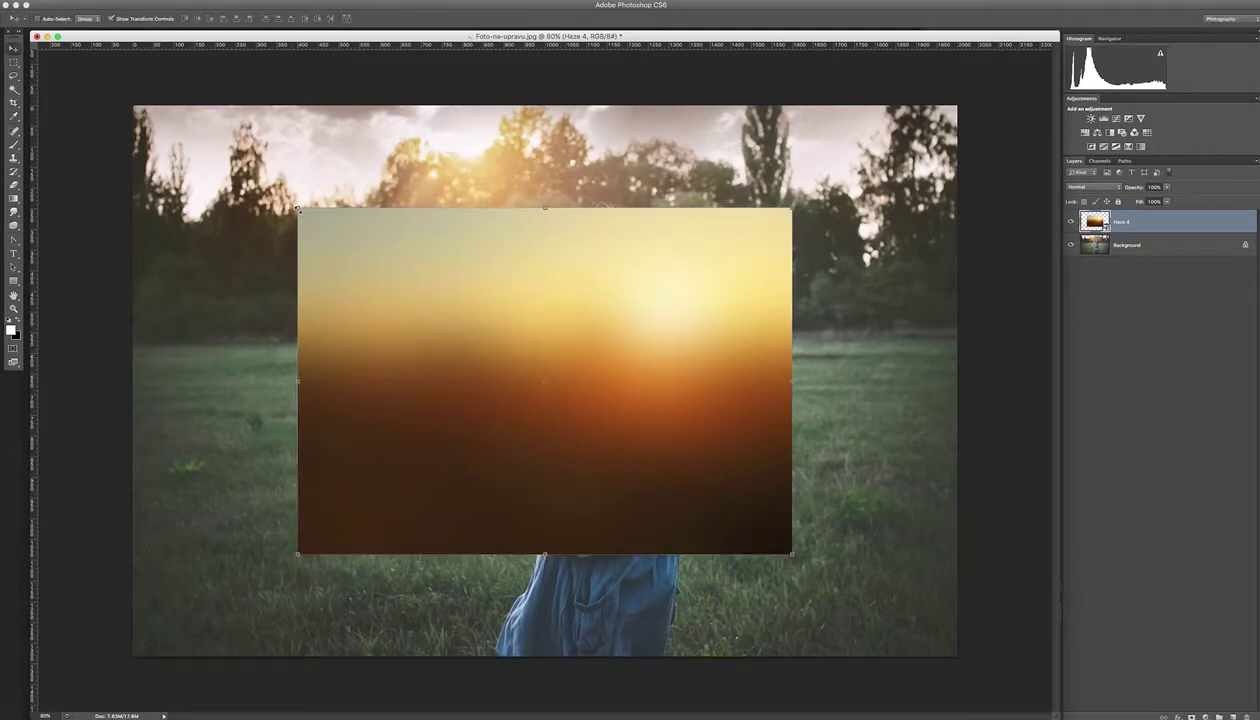
left_click_drag(298, 208, 133, 105)
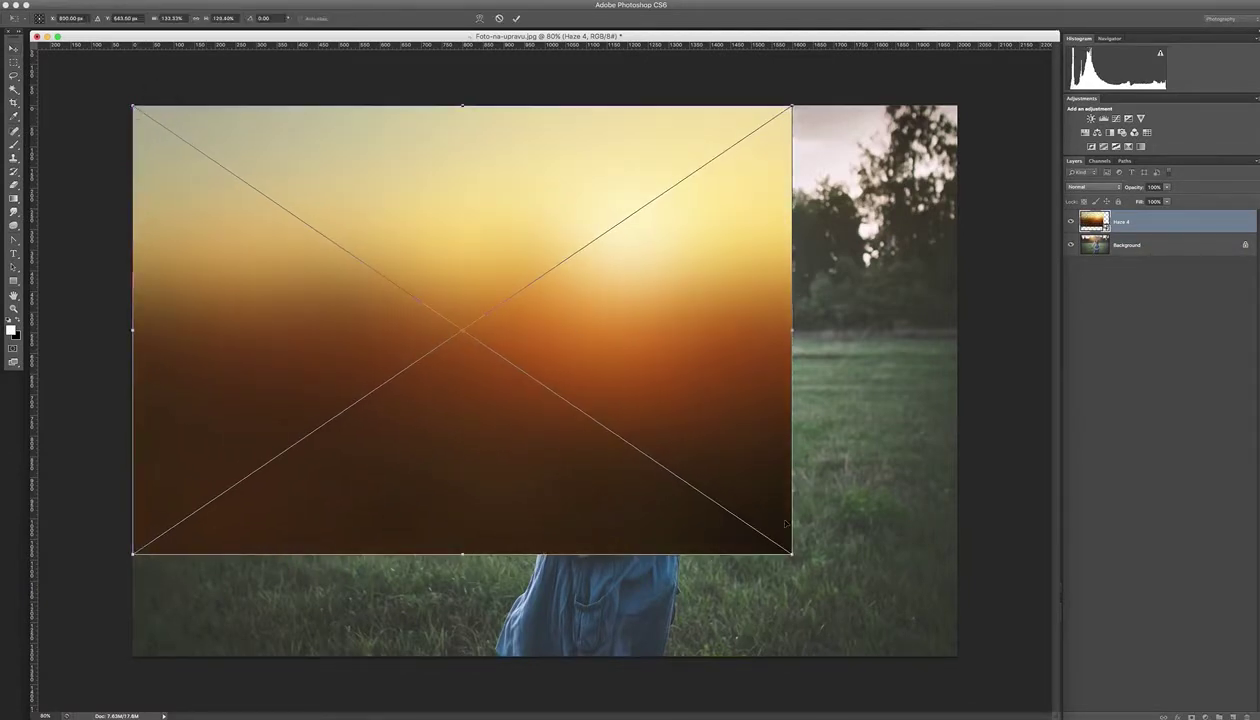
left_click_drag(791, 552, 955, 658)
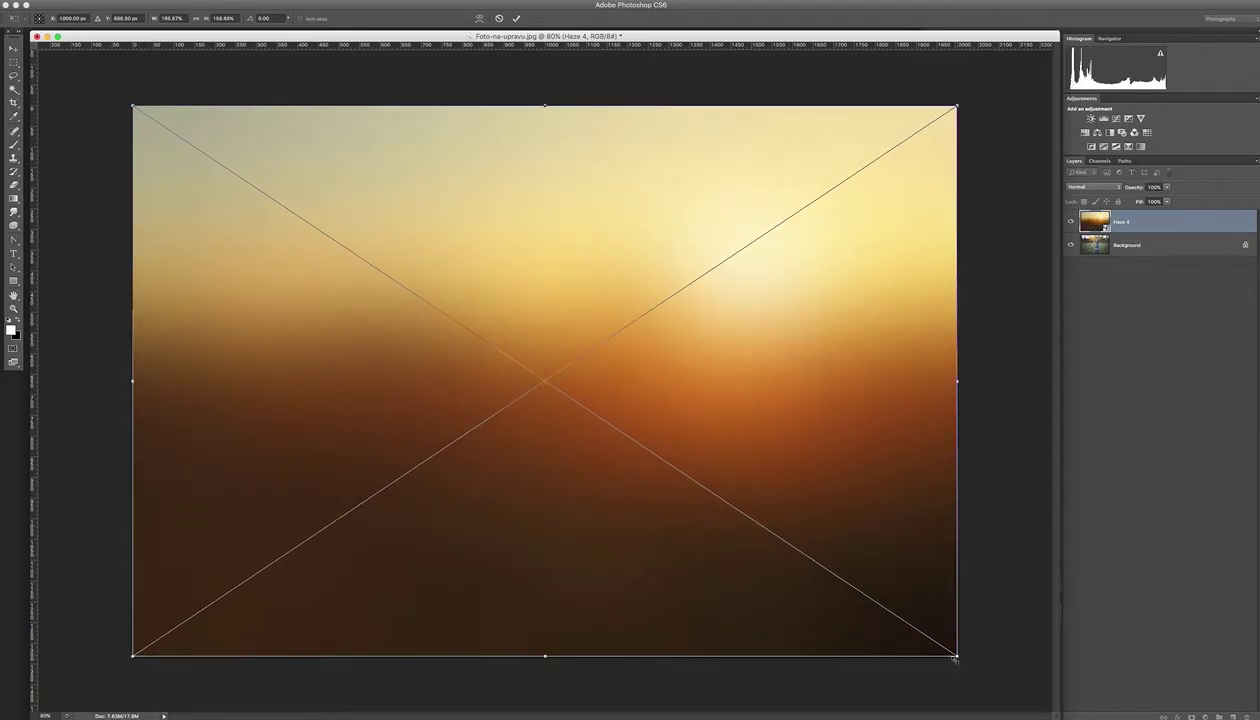
key("Return")
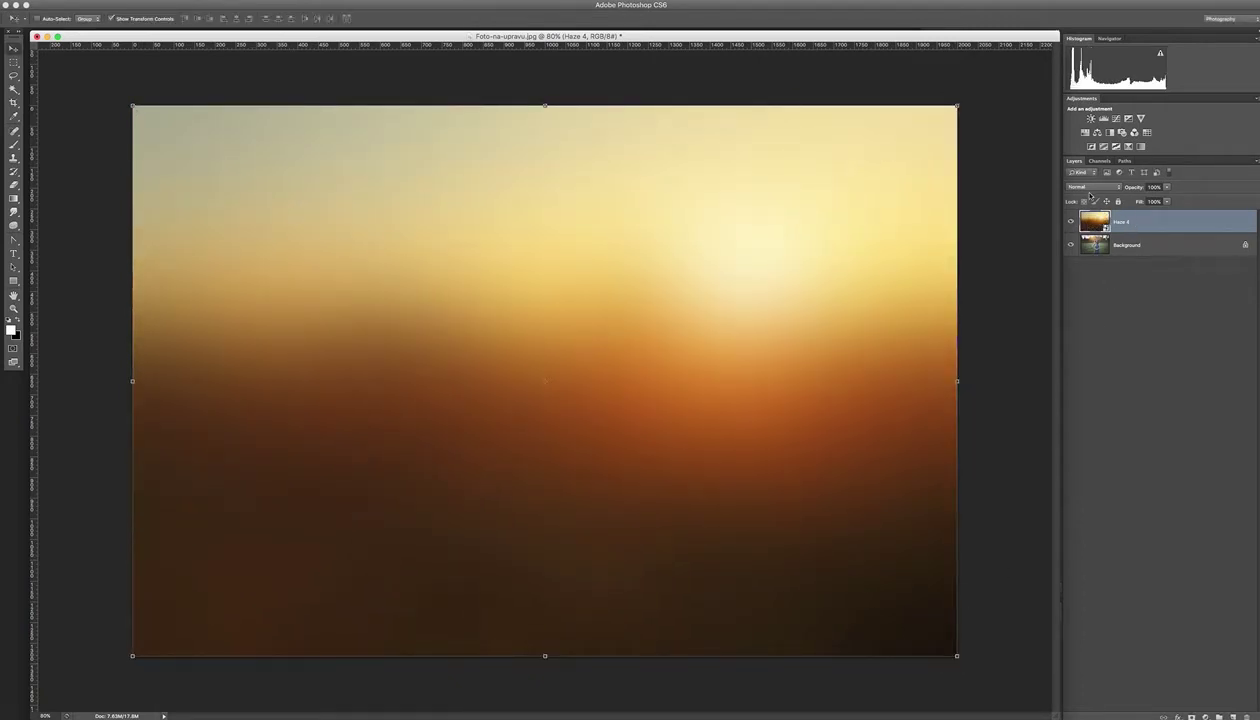
- Set the Haze 4 layer to Overlay blending at 40% opacity
left_click(1086, 188)
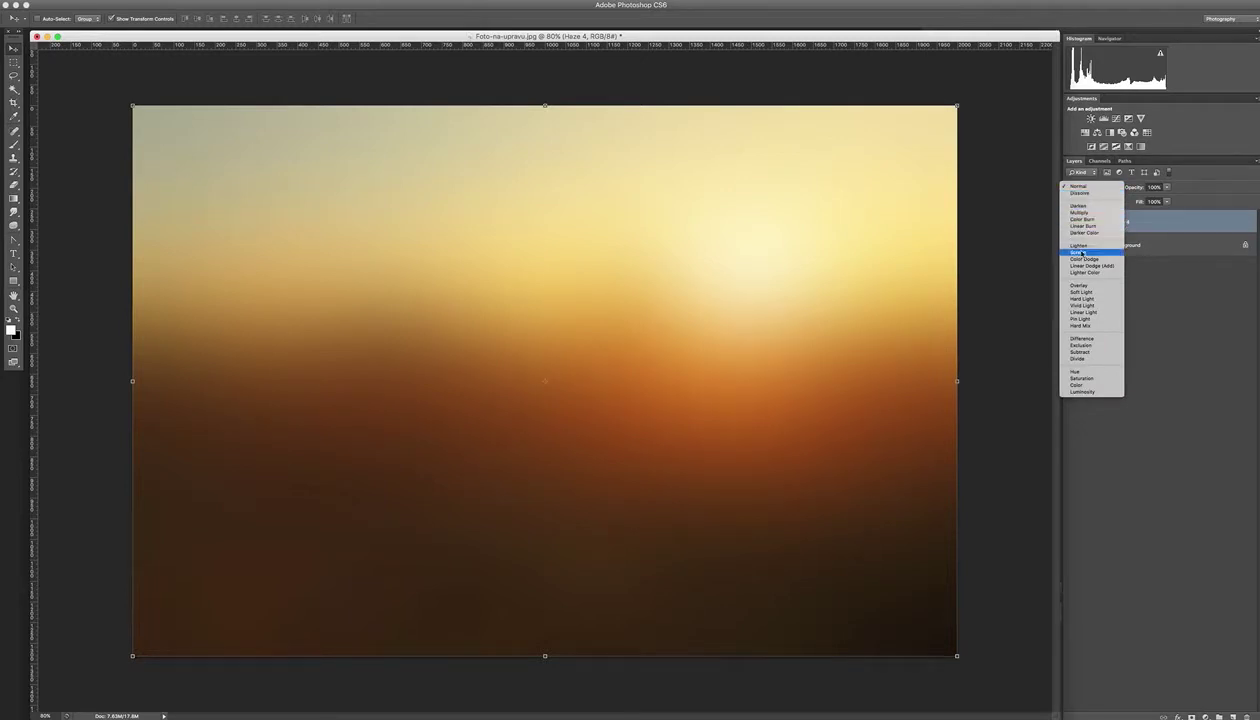
left_click(1082, 286)
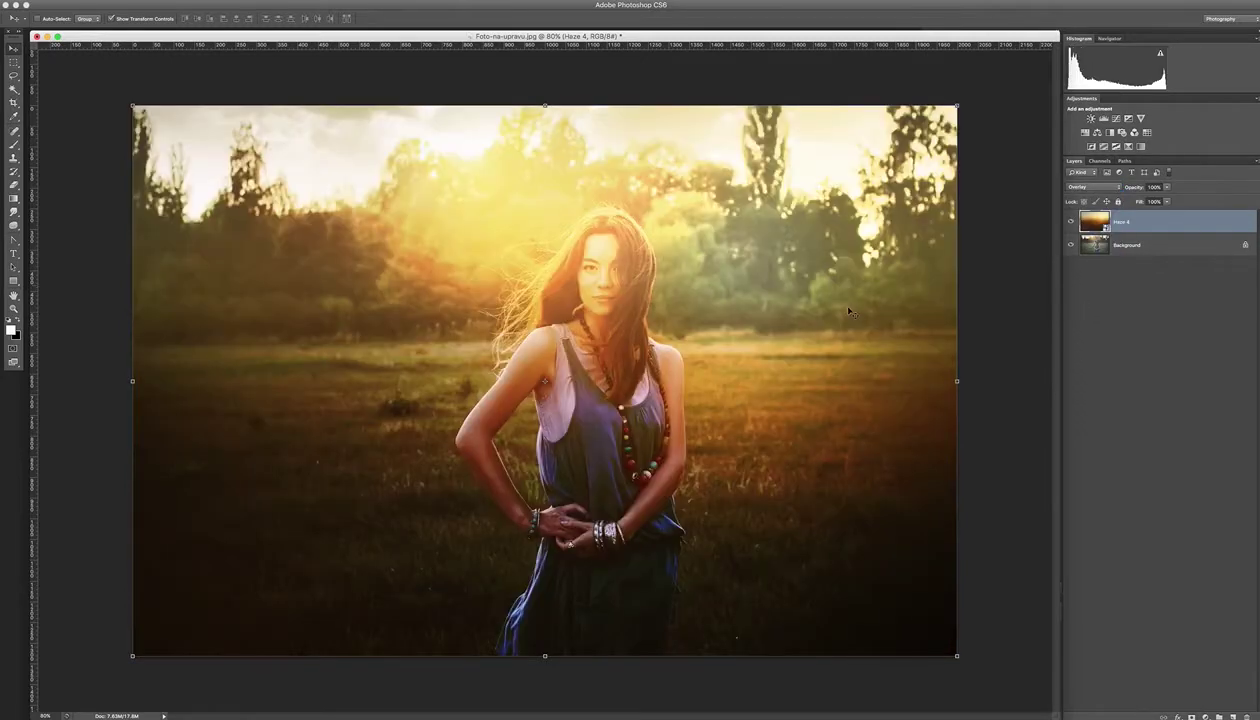
left_click(1166, 188)
left_click_drag(1140, 199, 1138, 202)
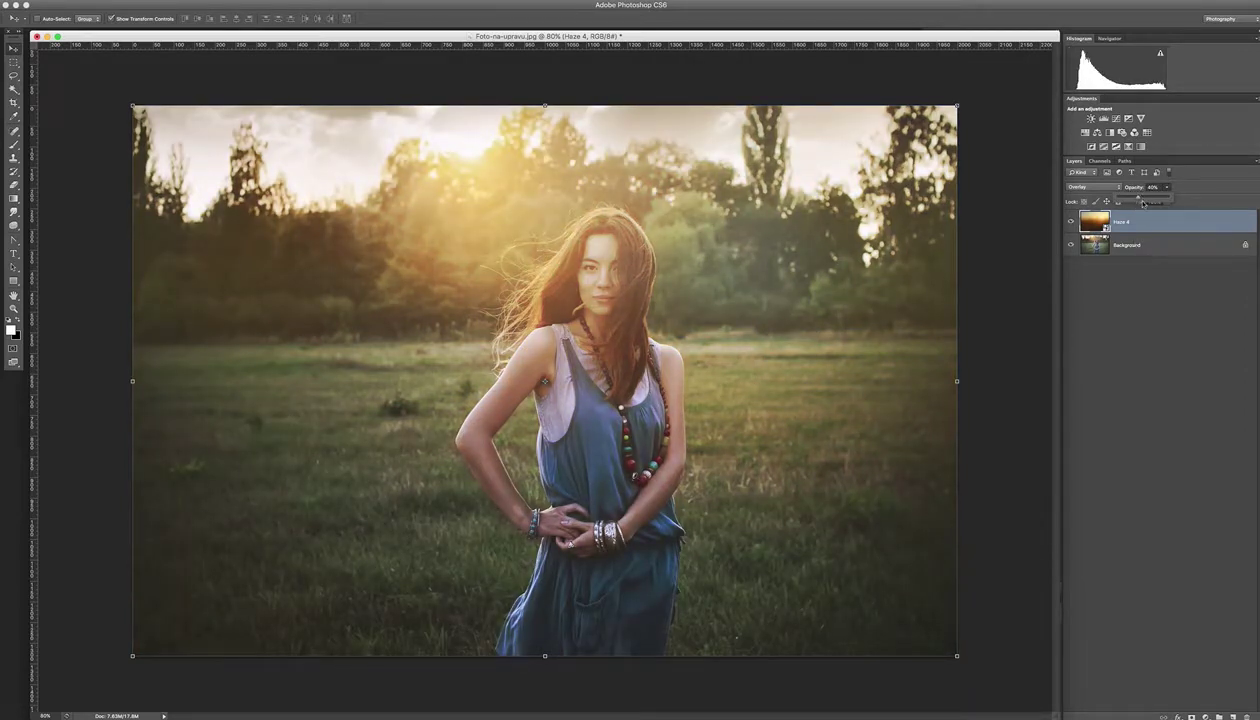
left_click(1127, 249)
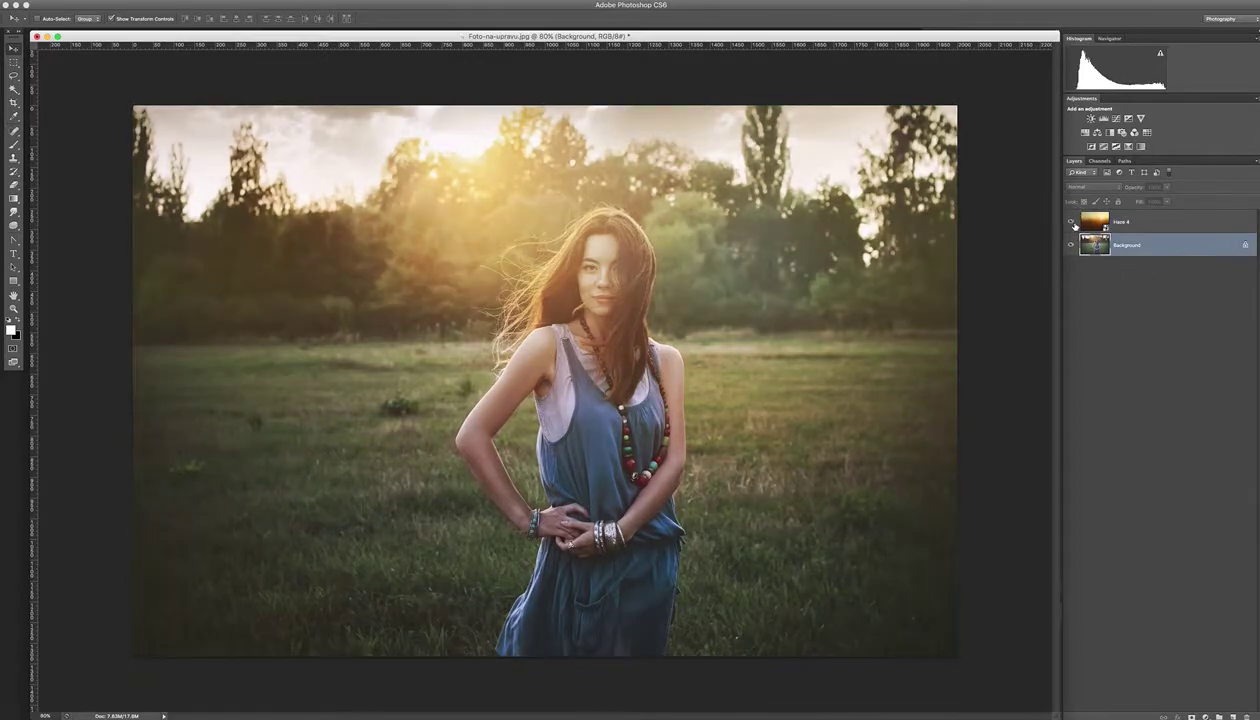
- Check the portrait with the Haze 4 glow off and on, and bring back the overlay files
left_click(1071, 221)
left_click(1071, 221)
key("super+o")
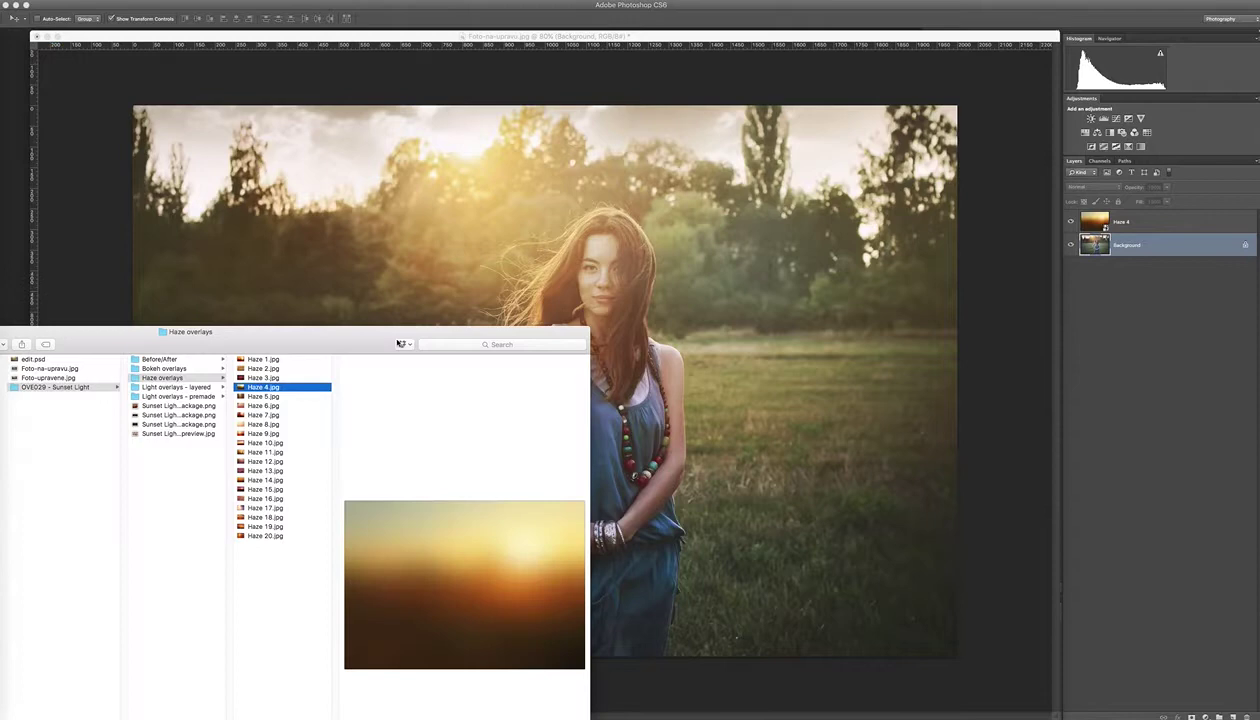
left_click_drag(352, 341, 453, 198)
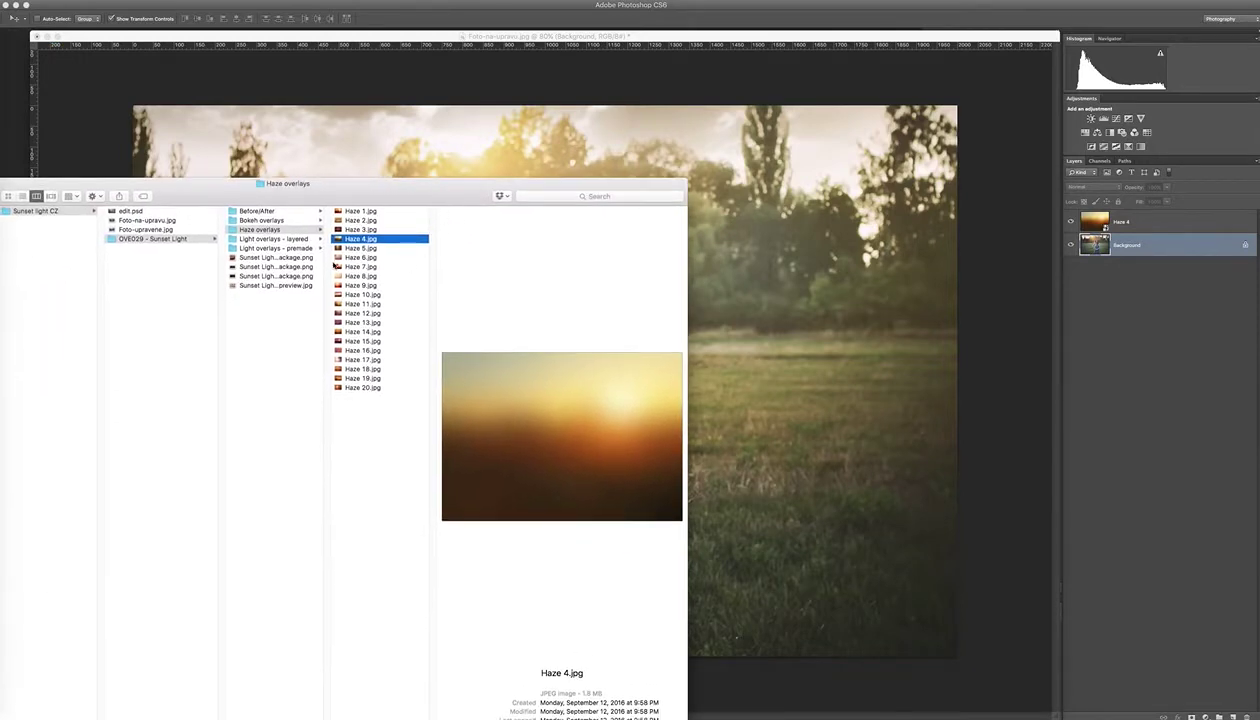
- In Light overlays - layered, preview Layered light 1 through 5.psd, stopping on 5
left_click(288, 240)
left_click(390, 211)
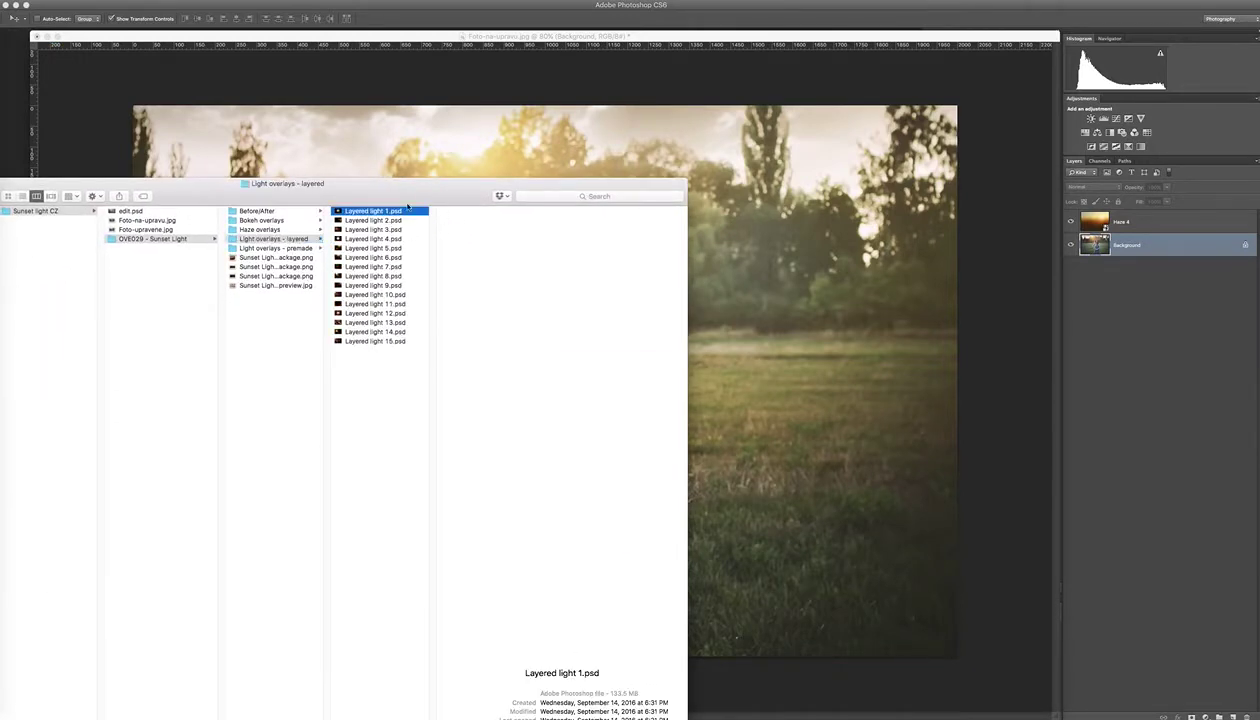
left_click_drag(416, 208, 336, 281)
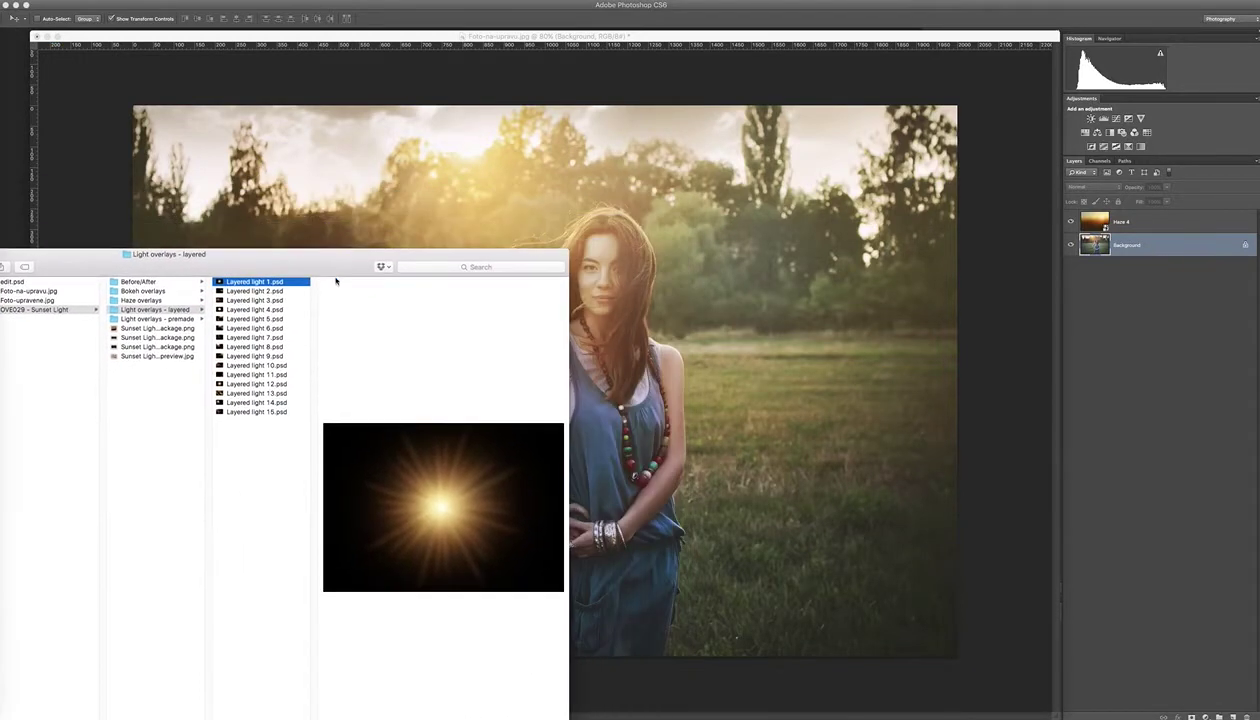
left_click(278, 291)
left_click(276, 300)
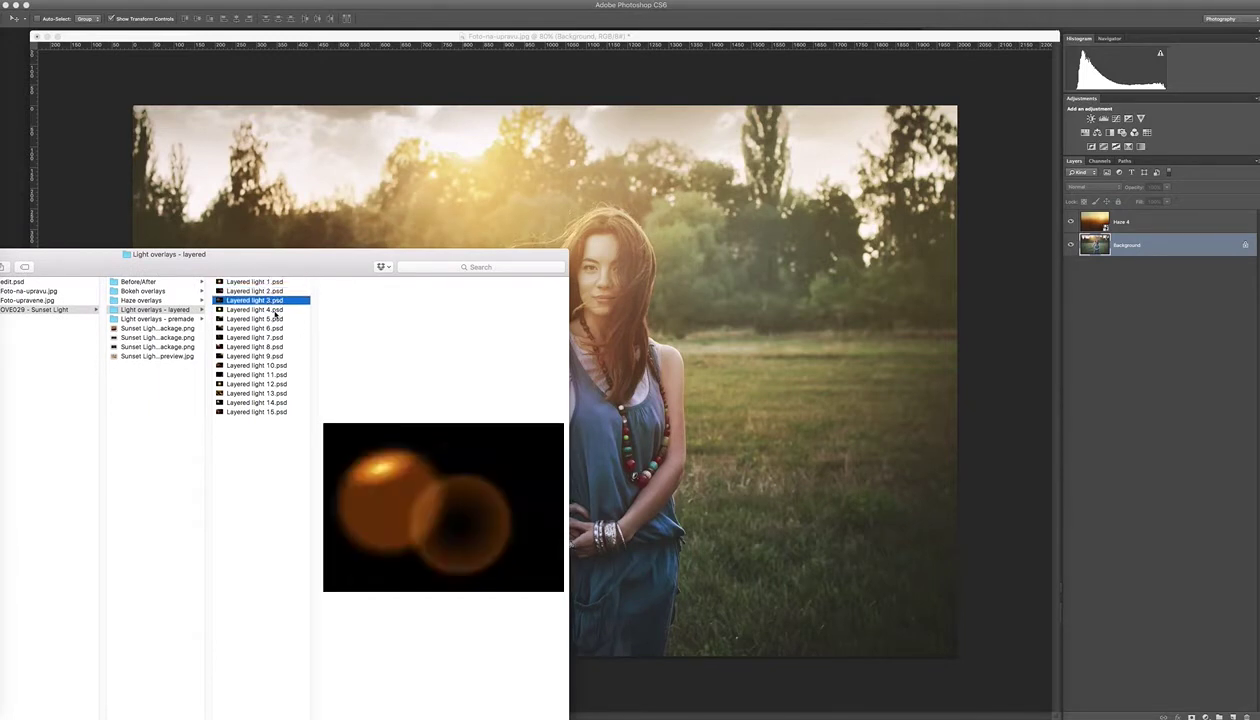
left_click(272, 310)
left_click(273, 319)
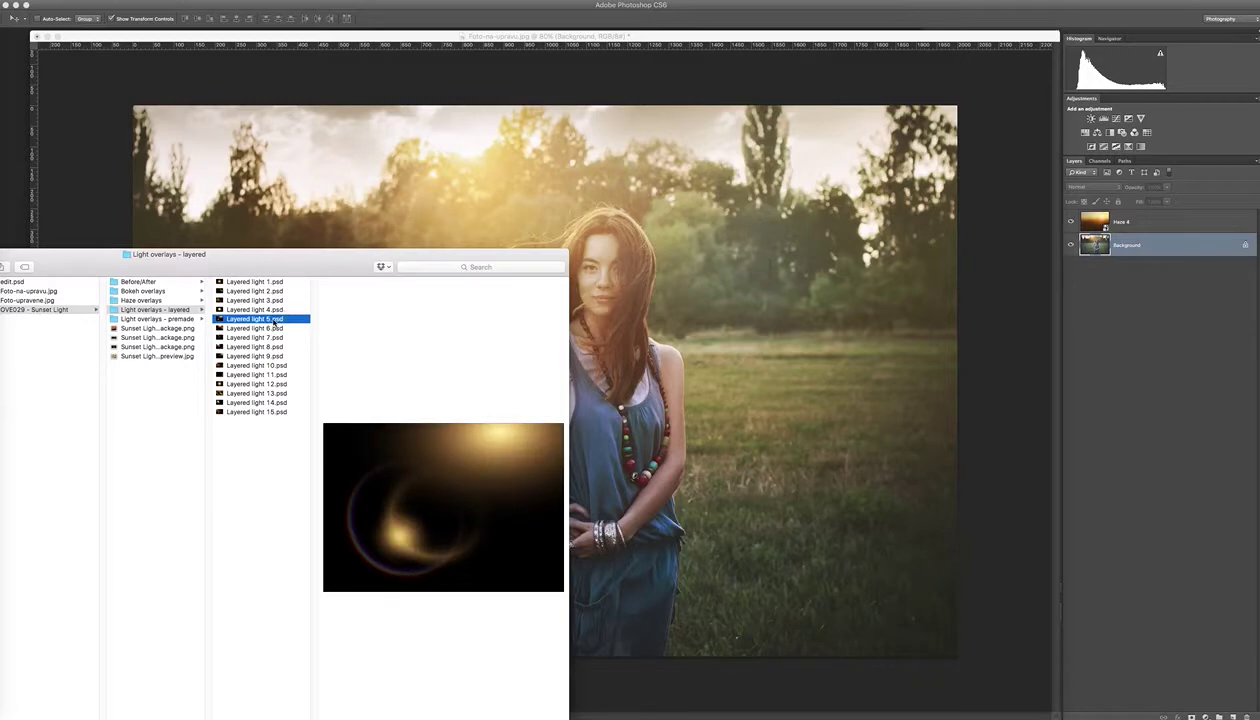
- Open Layered light 5.psd and flip its canvas horizontally
double_click(273, 320)
left_click_drag(693, 42, 717, 40)
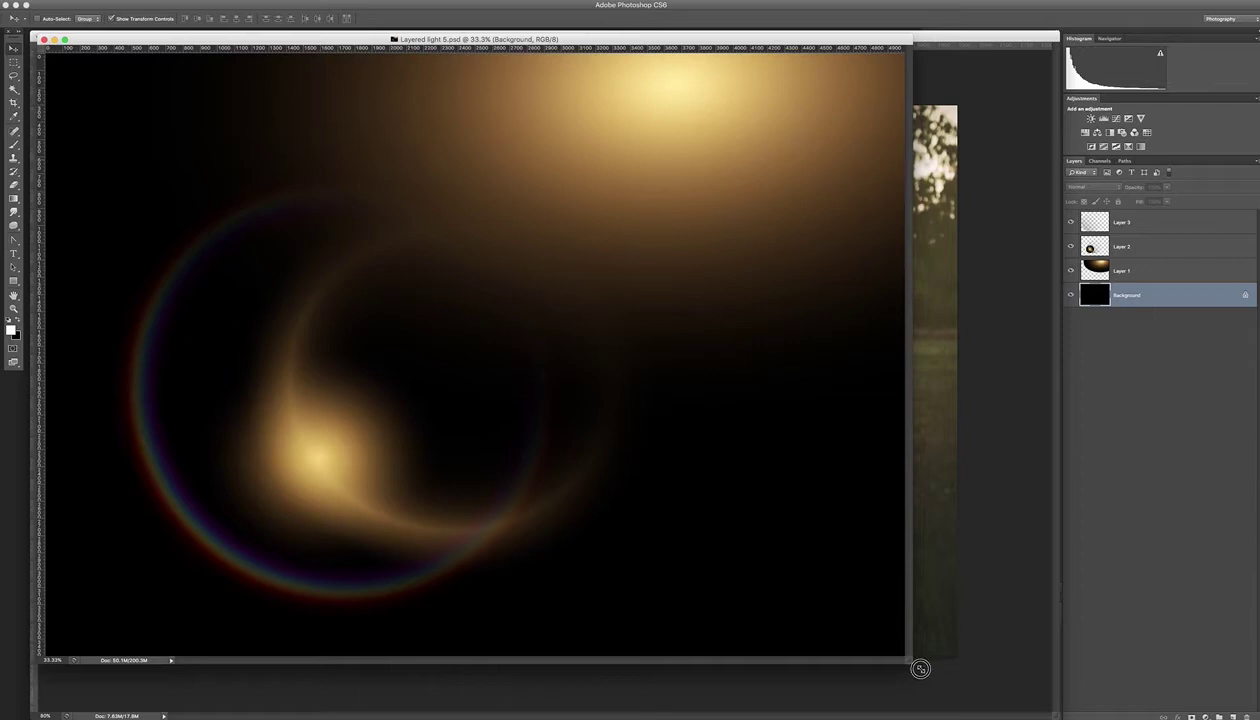
left_click_drag(920, 669, 943, 688)
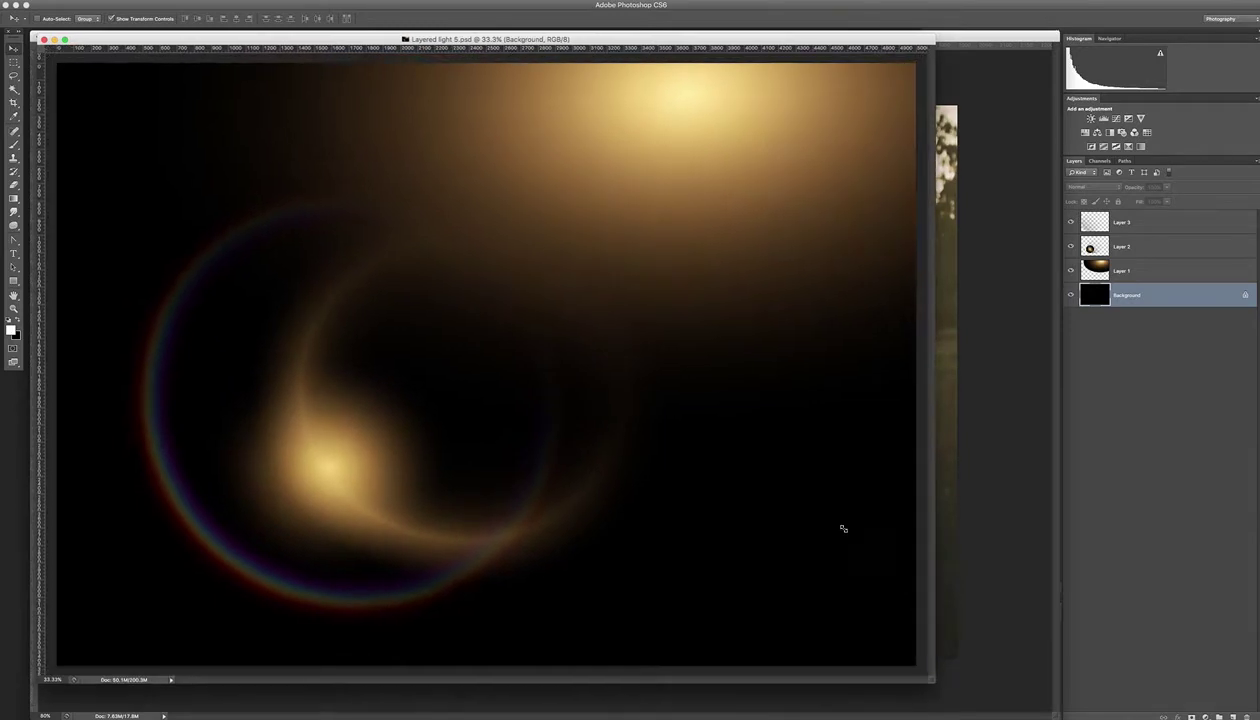
left_click(79, 3)
mouse_move(139, 104)
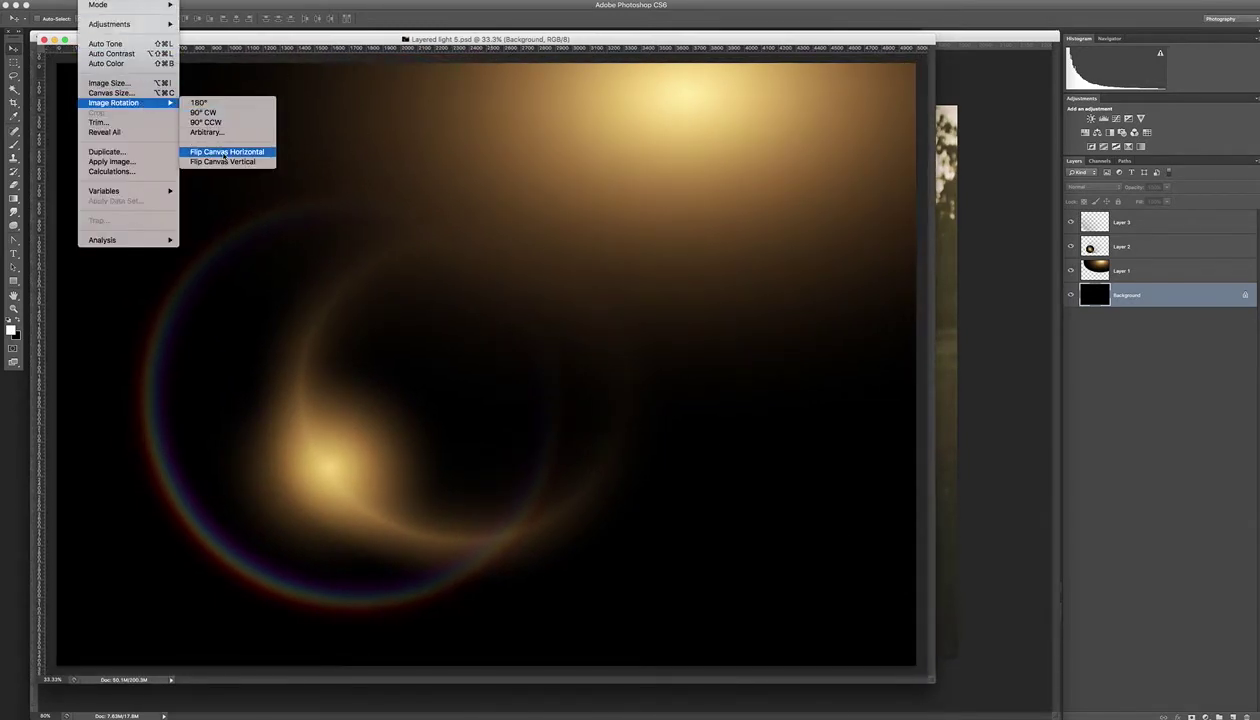
left_click(227, 152)
left_click_drag(900, 40, 557, 120)
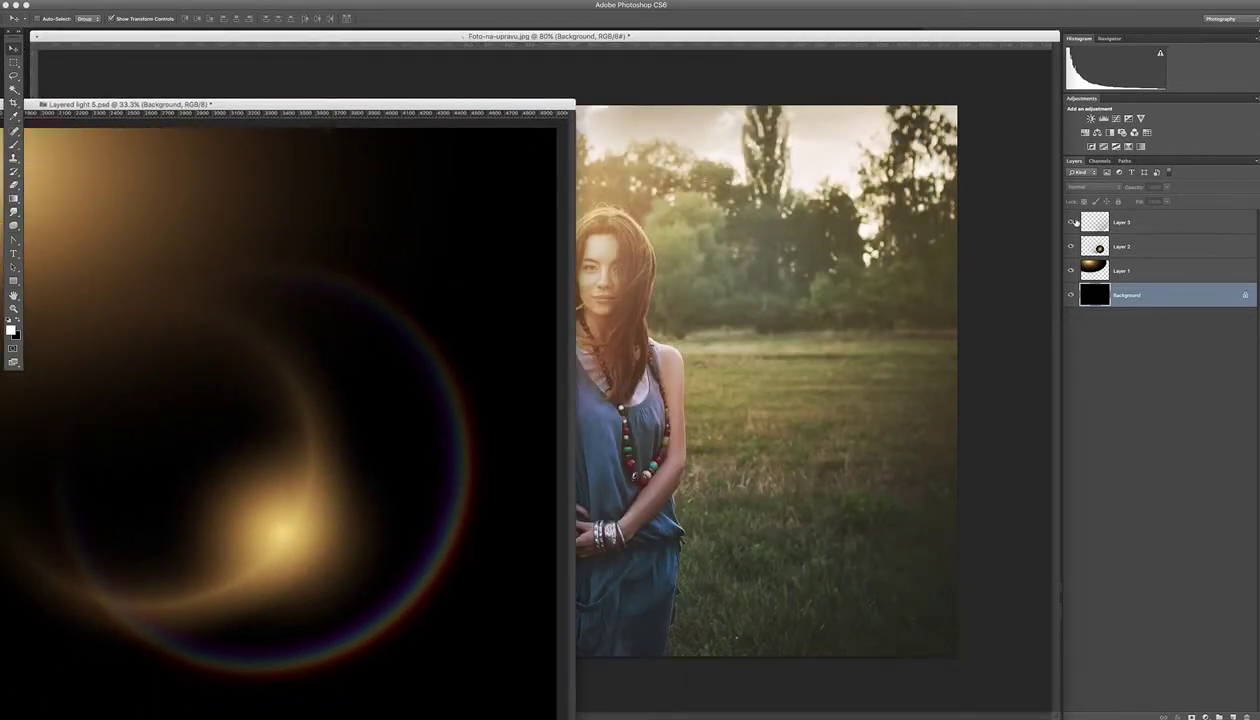
- Drag flare Layers 1–3 from Layered light 5.psd onto the Foto portrait
left_click(1128, 230)
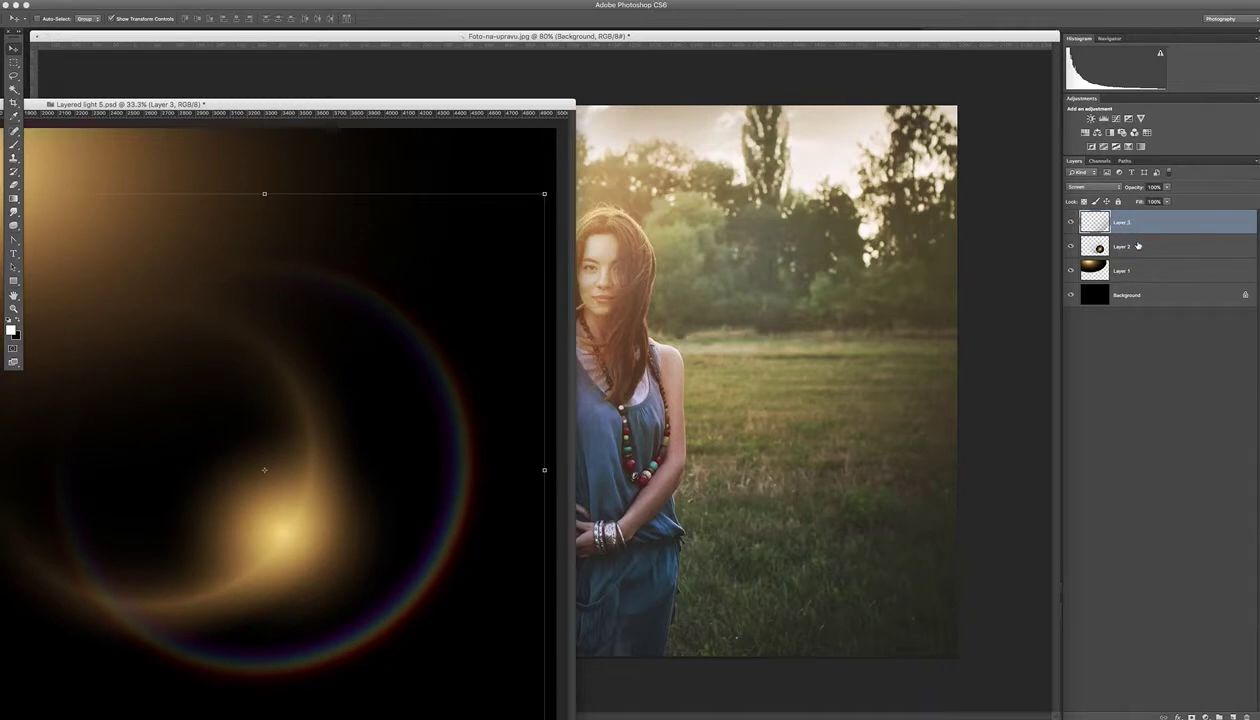
left_click(1137, 273, "shift")
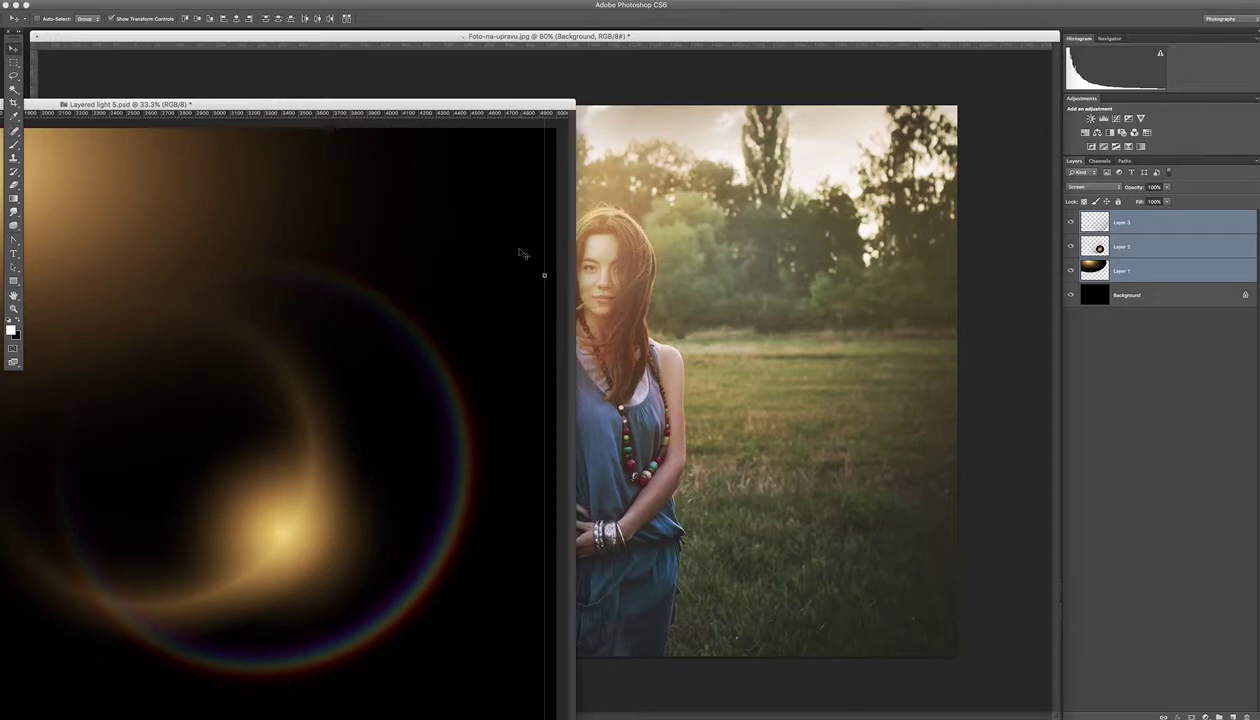
left_click_drag(456, 300, 715, 343)
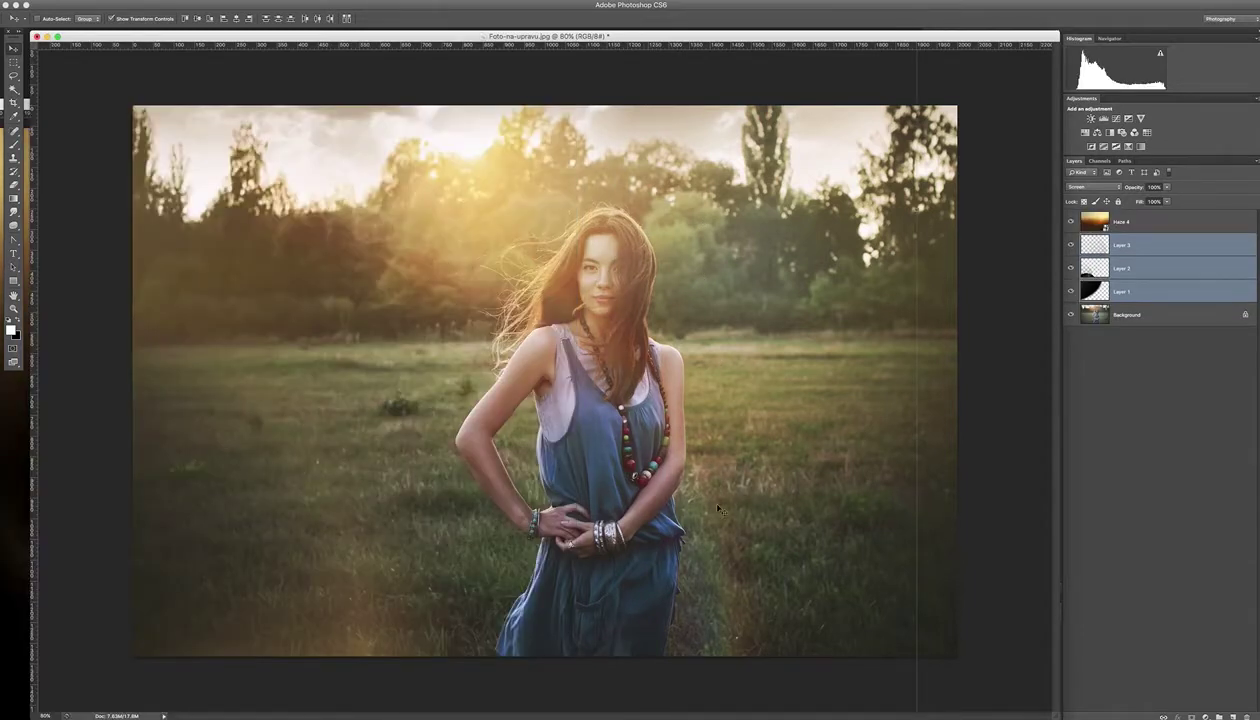
- Scale the three light layers down and move them so the glow sits beside the woman's head
left_click_drag(805, 200, 918, 389)
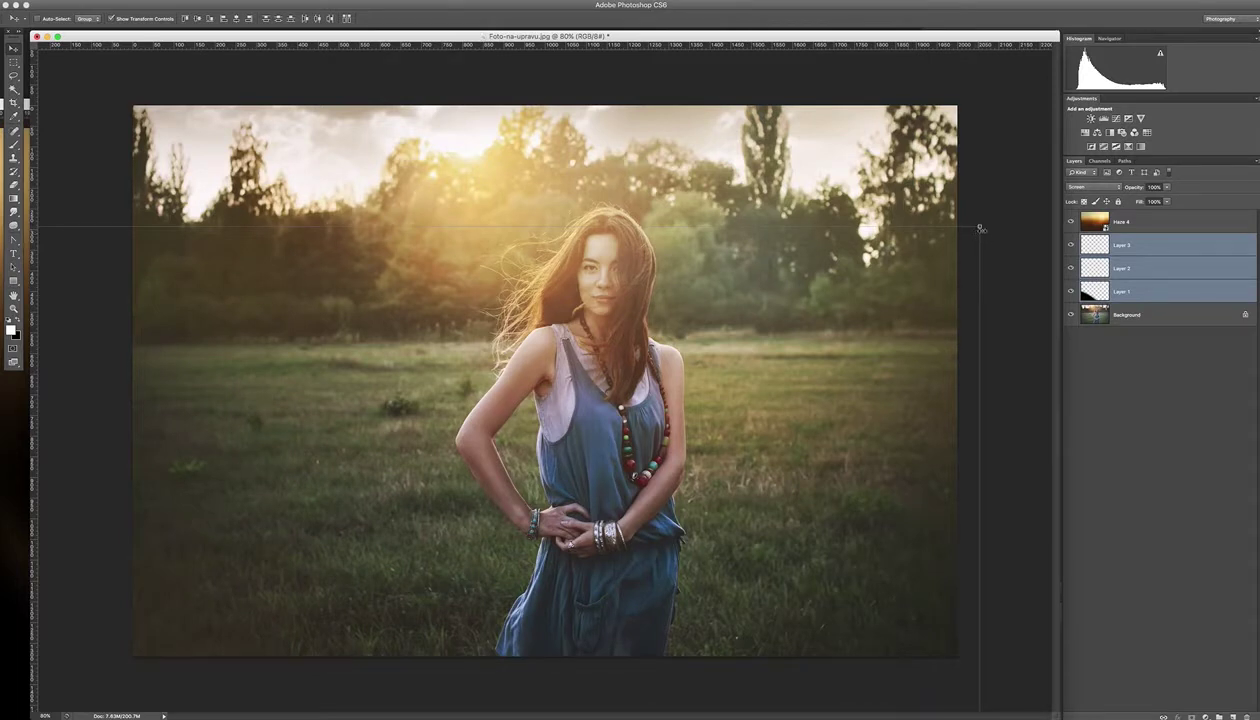
left_click_drag(979, 227, 910, 176)
left_click_drag(963, 95, 911, 122)
left_click_drag(830, 286, 875, 242)
key("Return")
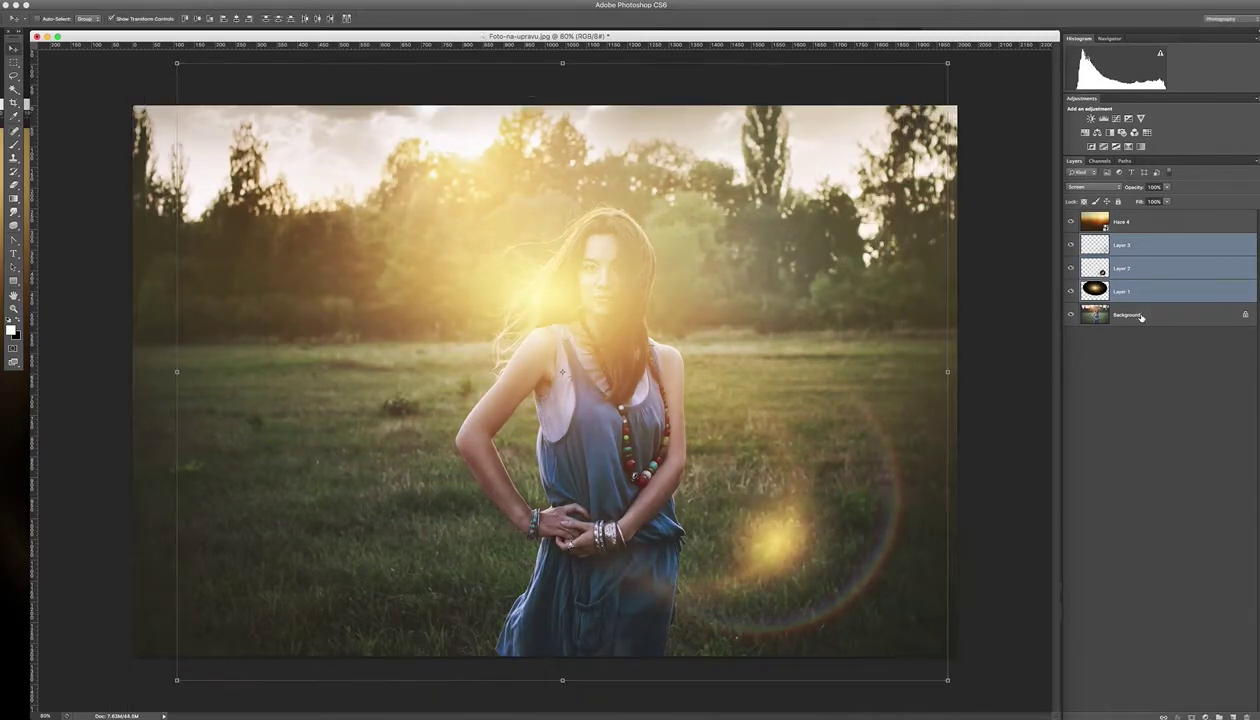
left_click(1138, 314)
- Move Layer 1's sun glow up and left into the treetops behind the woman
left_click(1130, 295)
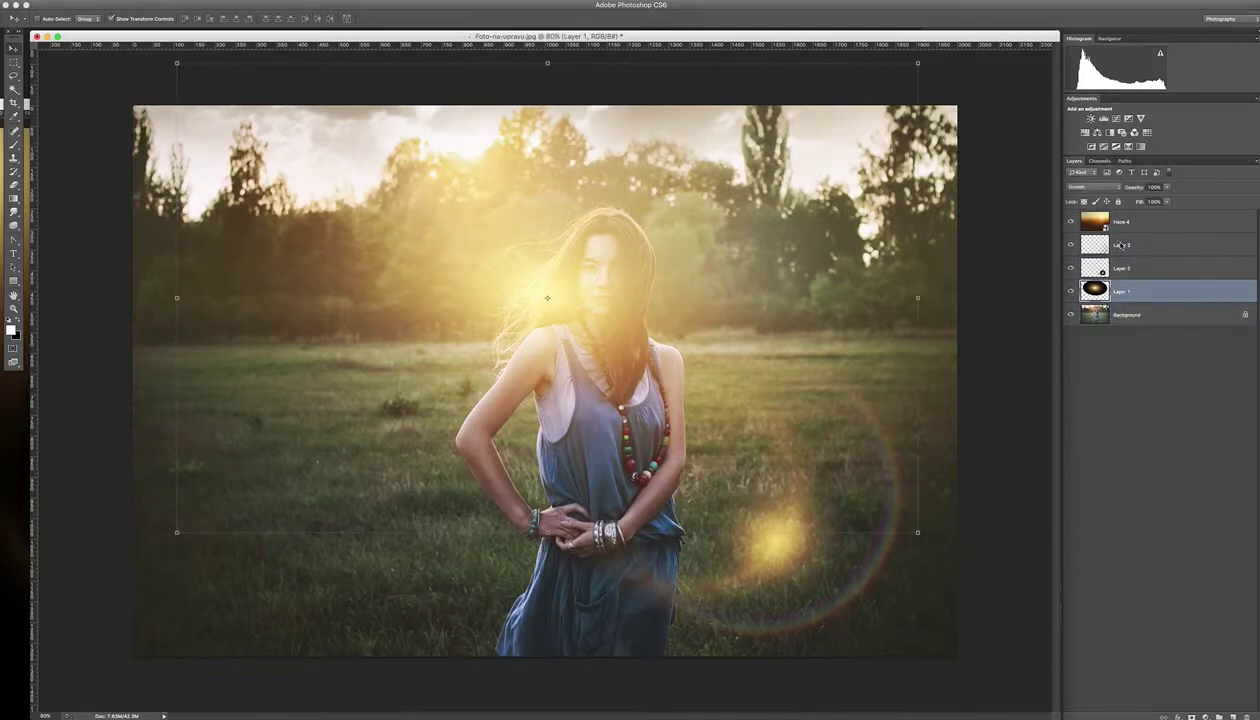
key("ctrl+t")
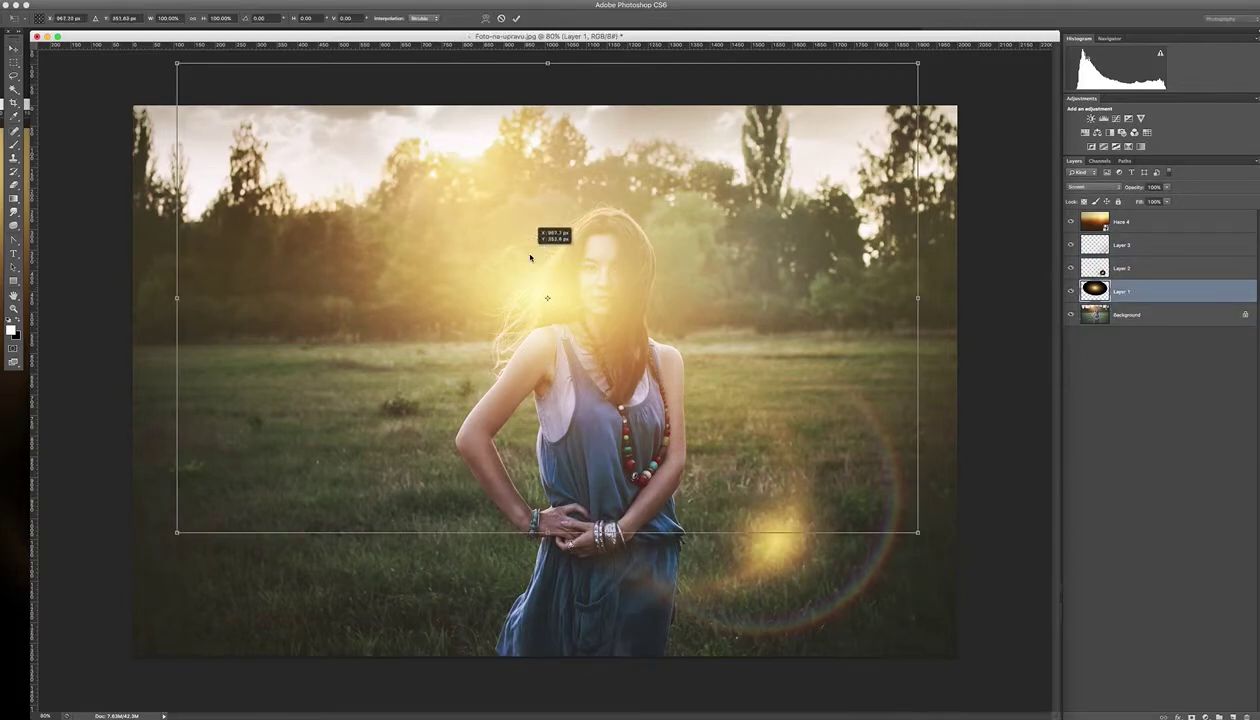
left_click_drag(545, 298, 478, 199)
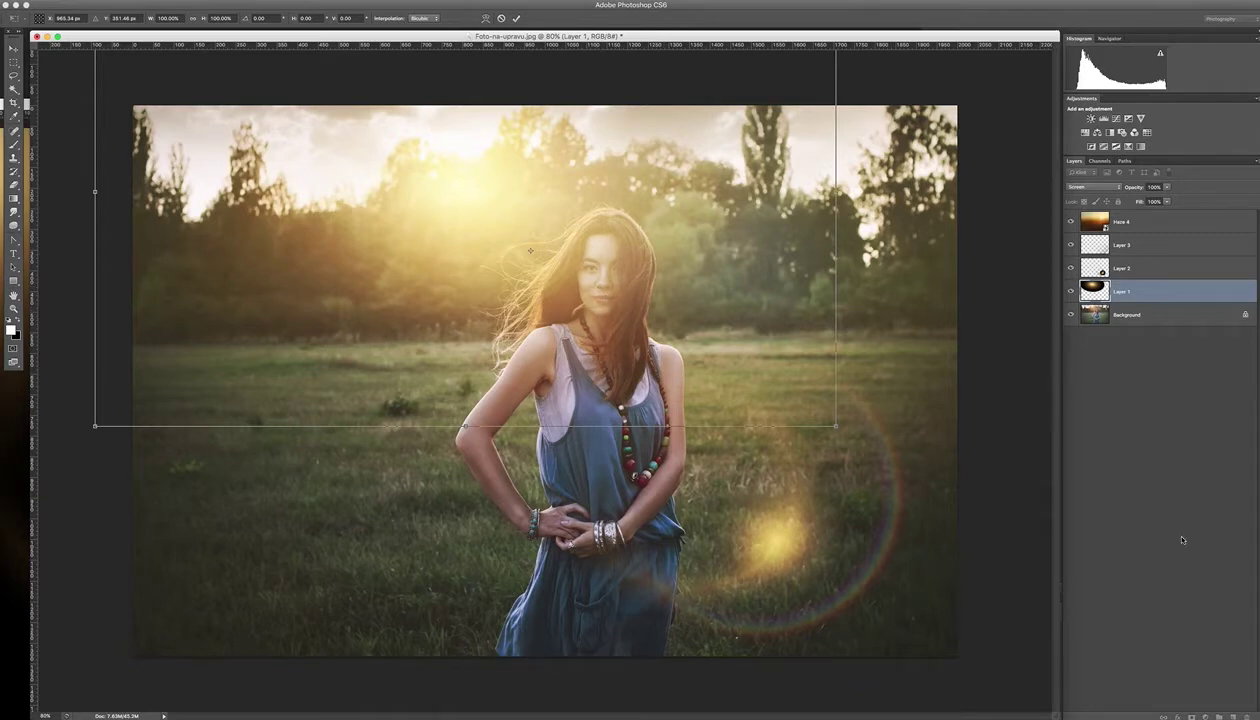
key("Return")
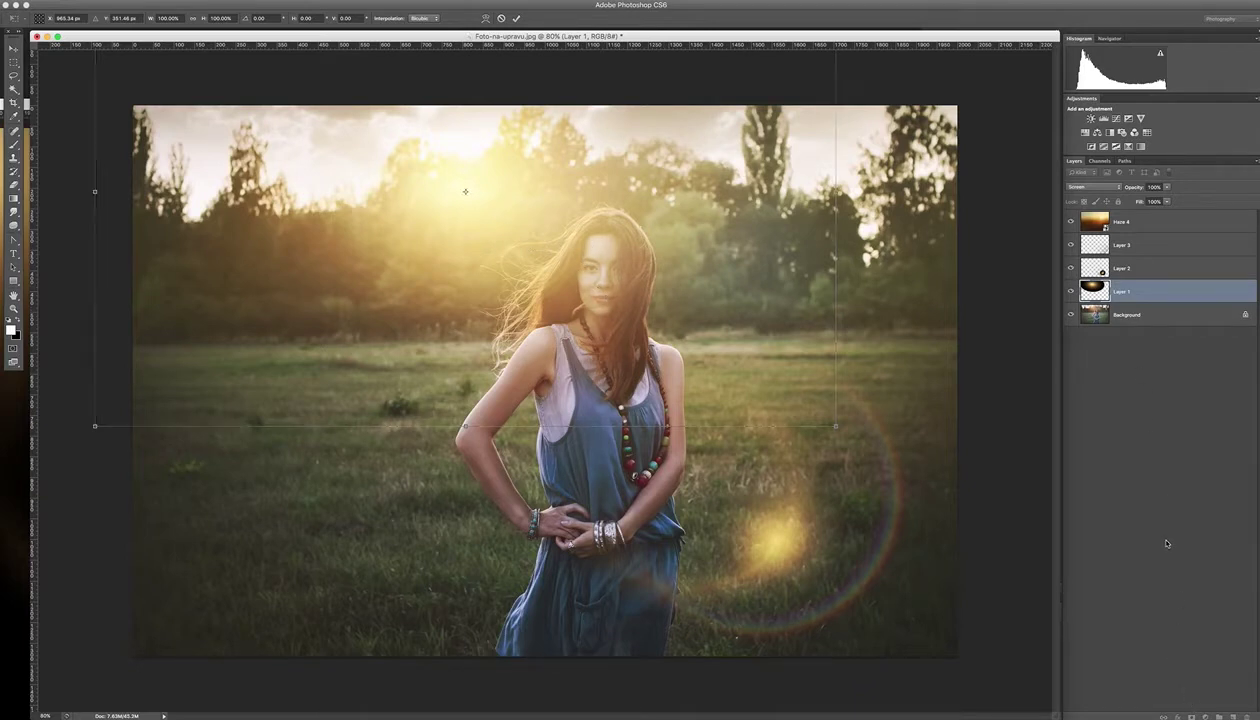
- Mask Layer 1's glow off her face and hair with a soft black brush at 45% opacity
left_click(1190, 713)
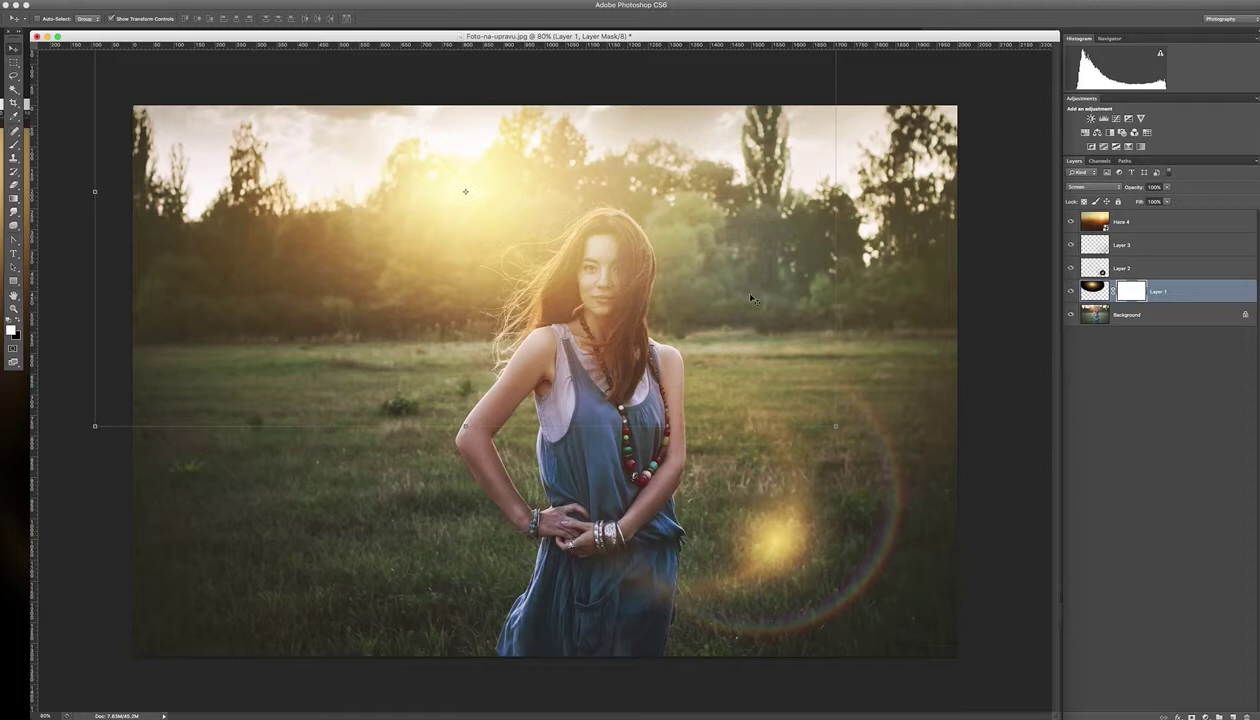
left_click(14, 144)
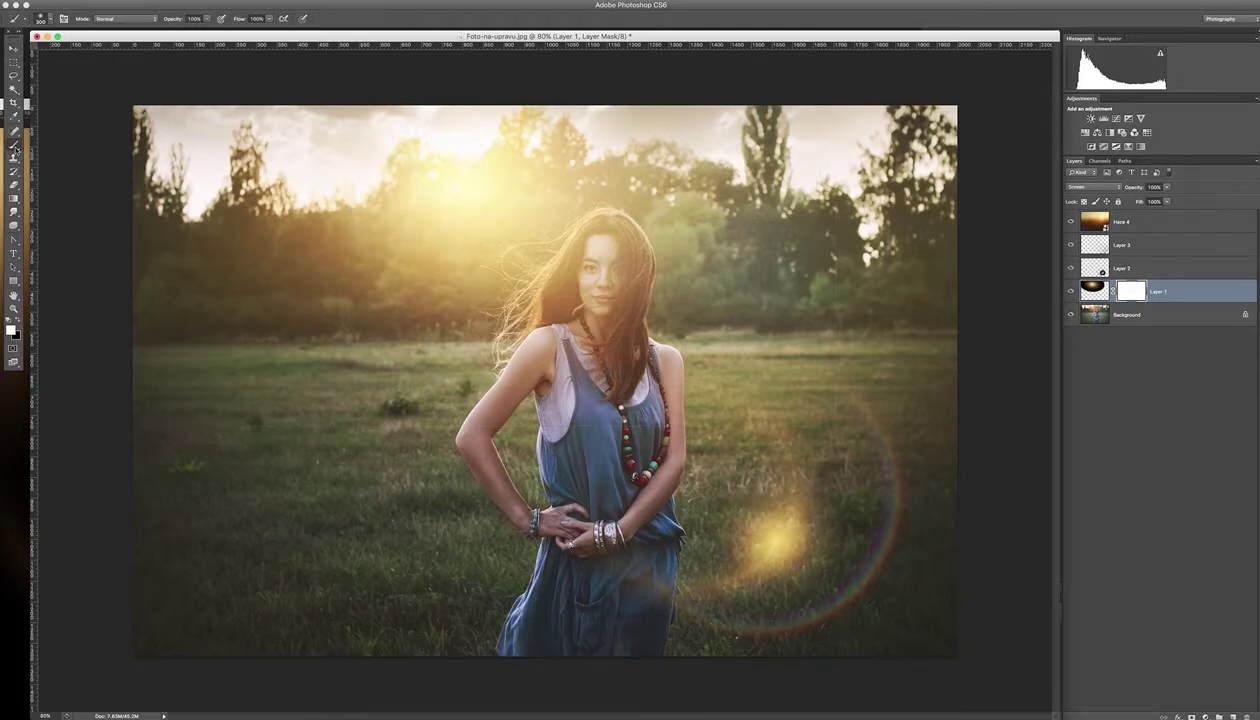
left_click(20, 320)
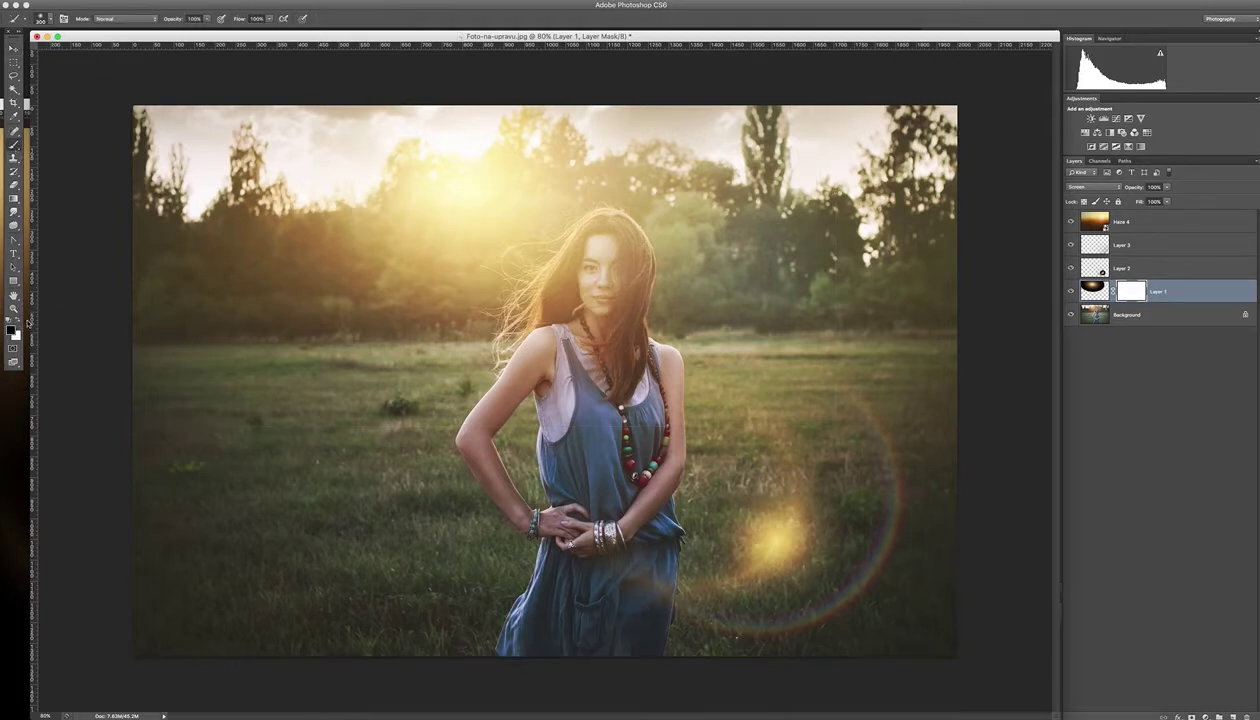
right_click(605, 272)
left_click(627, 304)
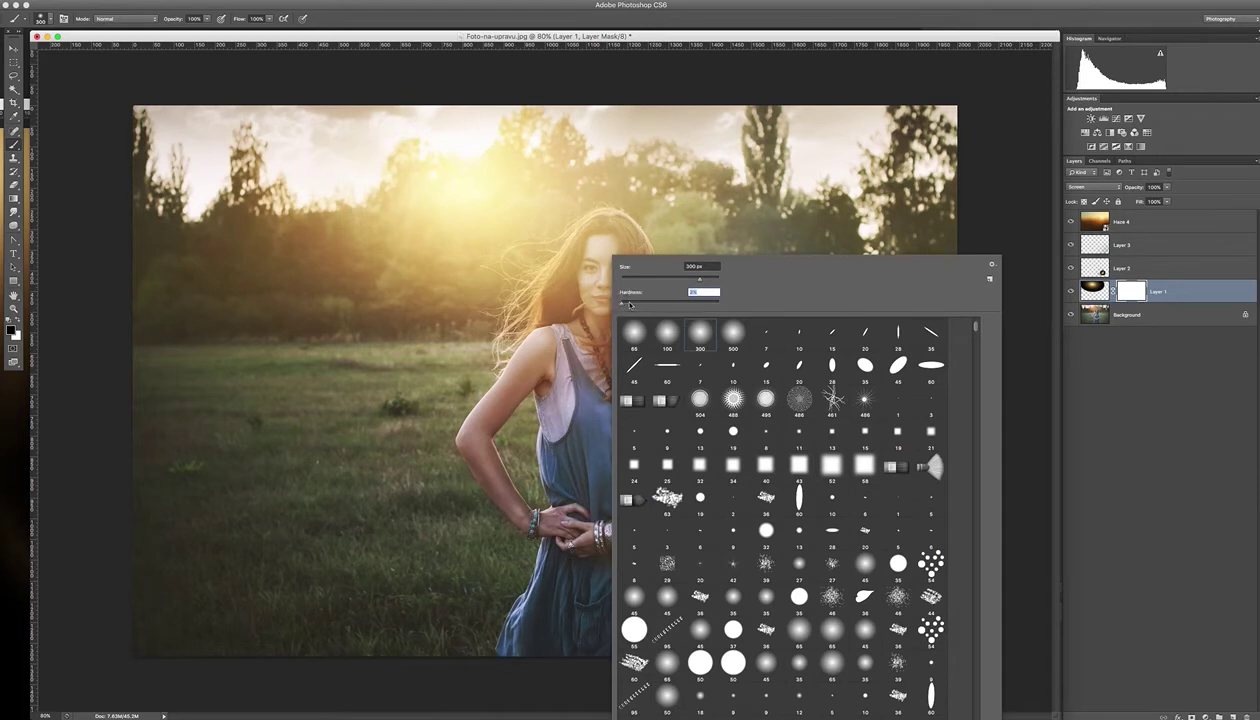
left_click(680, 277)
left_click_drag(675, 279, 668, 278)
left_click(581, 78)
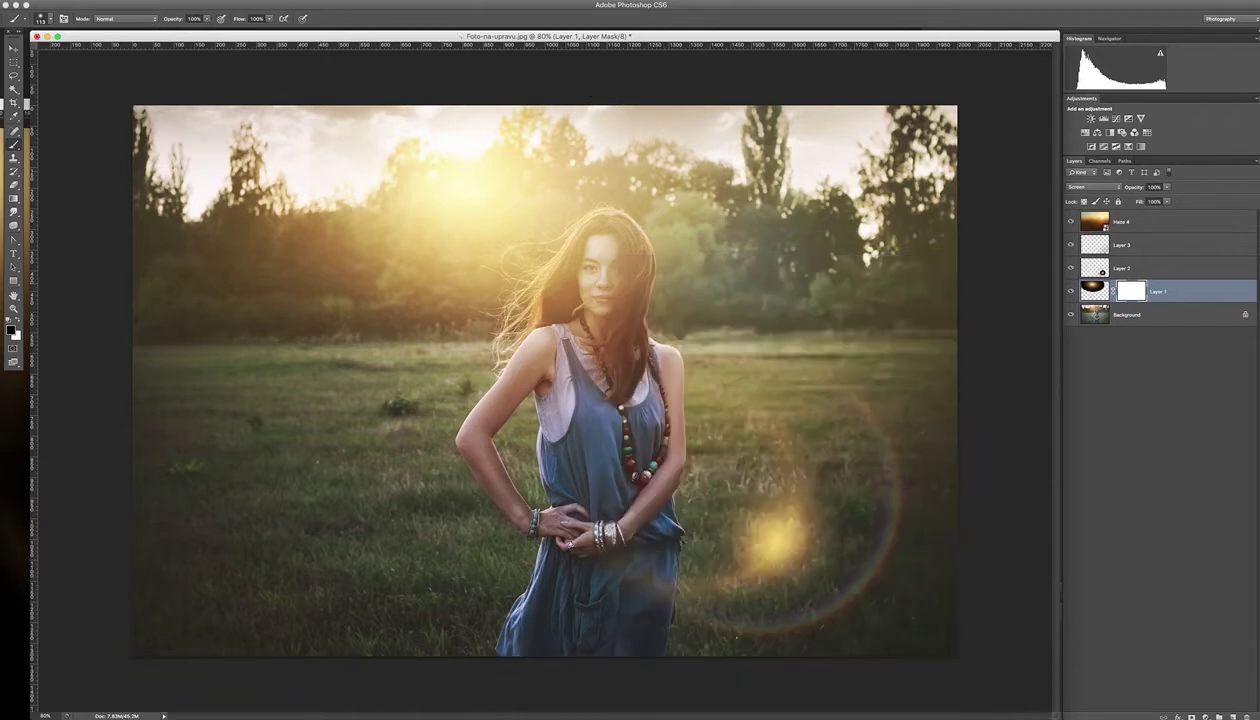
mouse_move(598, 258)
left_mouse_down()
mouse_move(590, 285)
mouse_move(593, 245)
mouse_move(583, 281)
mouse_move(593, 258)
mouse_move(598, 297)
mouse_move(596, 285)
left_mouse_up()
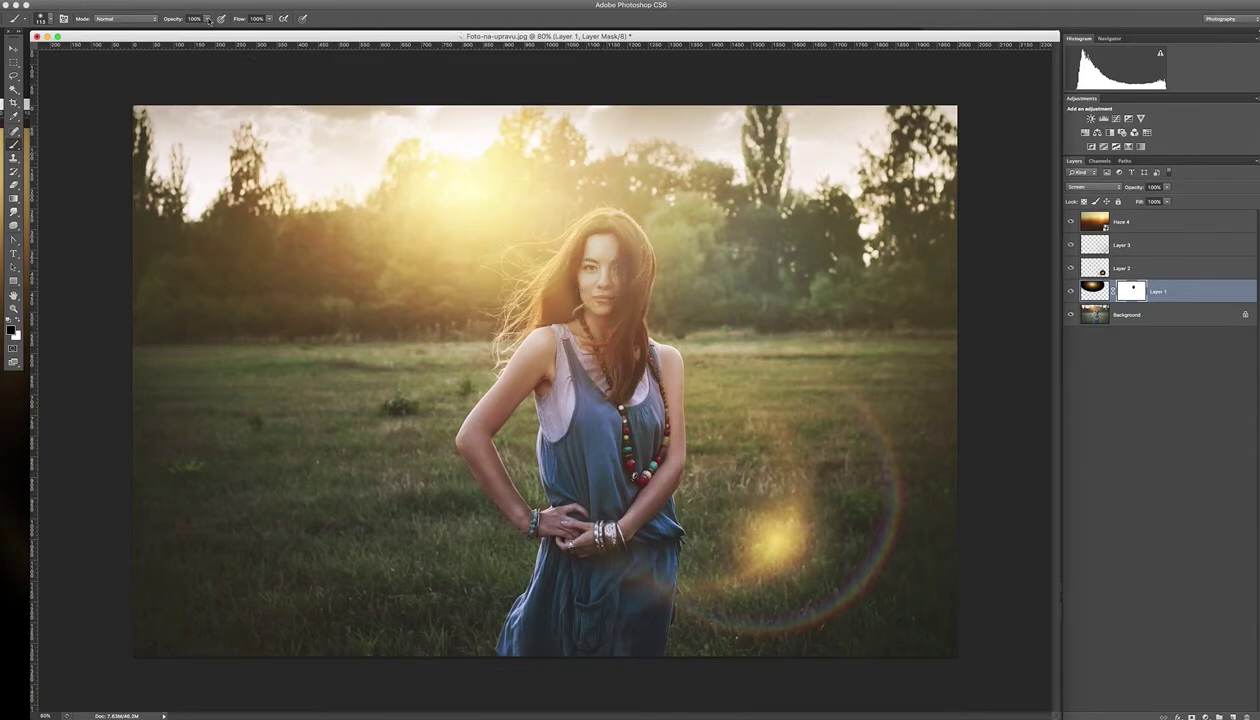
left_click_drag(208, 20, 182, 30)
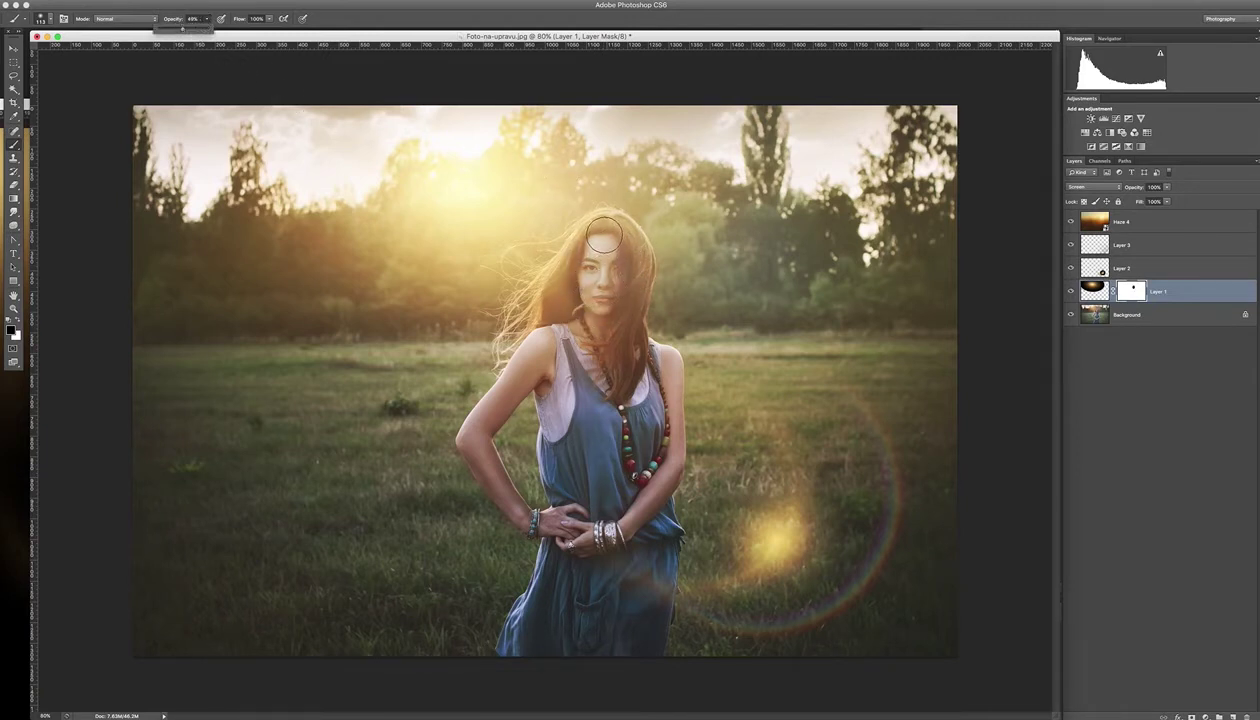
mouse_move(604, 236)
left_mouse_down()
mouse_move(552, 290)
mouse_move(560, 305)
left_mouse_up()
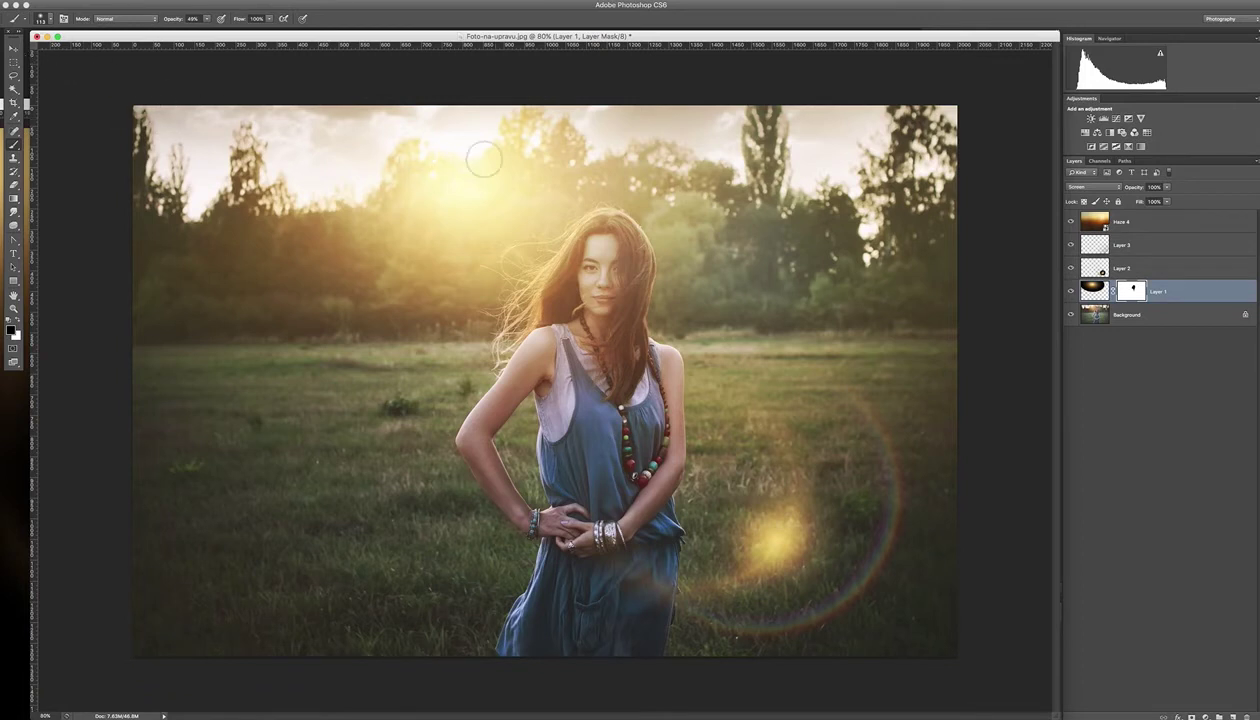
- Lower Layer 1's opacity to 58%
left_click(1166, 187)
left_click_drag(1152, 202, 1154, 200)
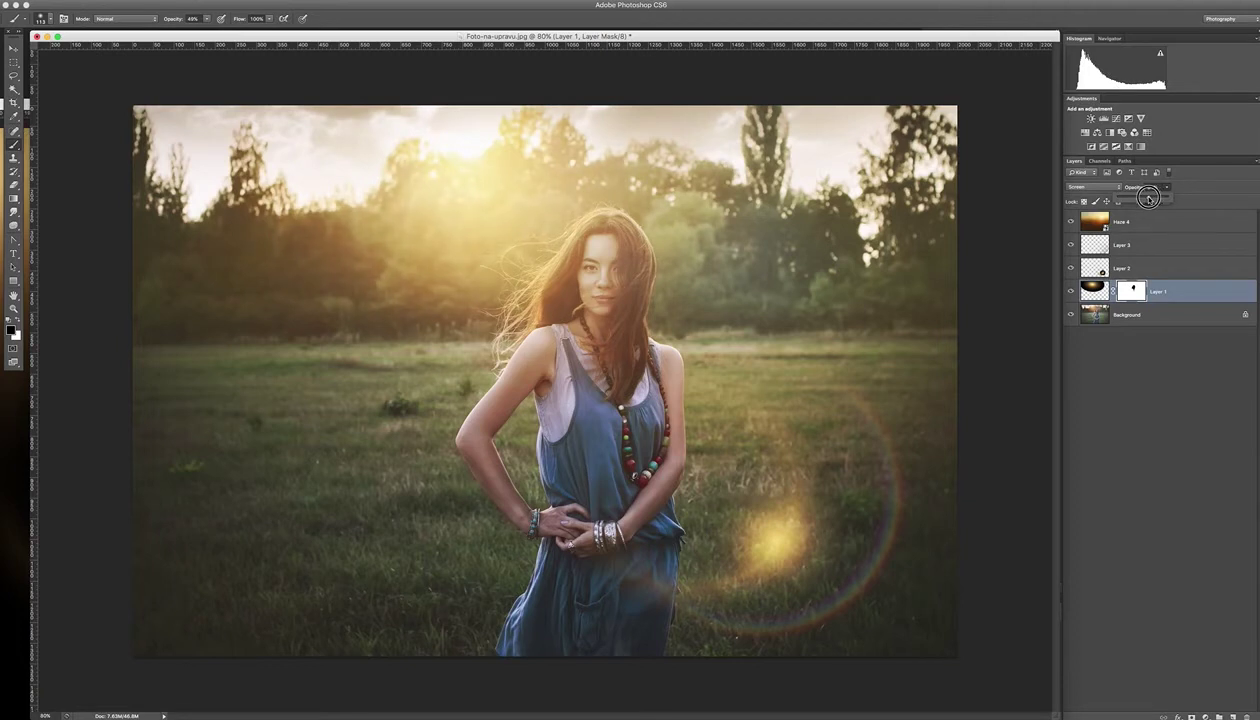
left_click_drag(1147, 197, 1140, 206)
left_click(1120, 270)
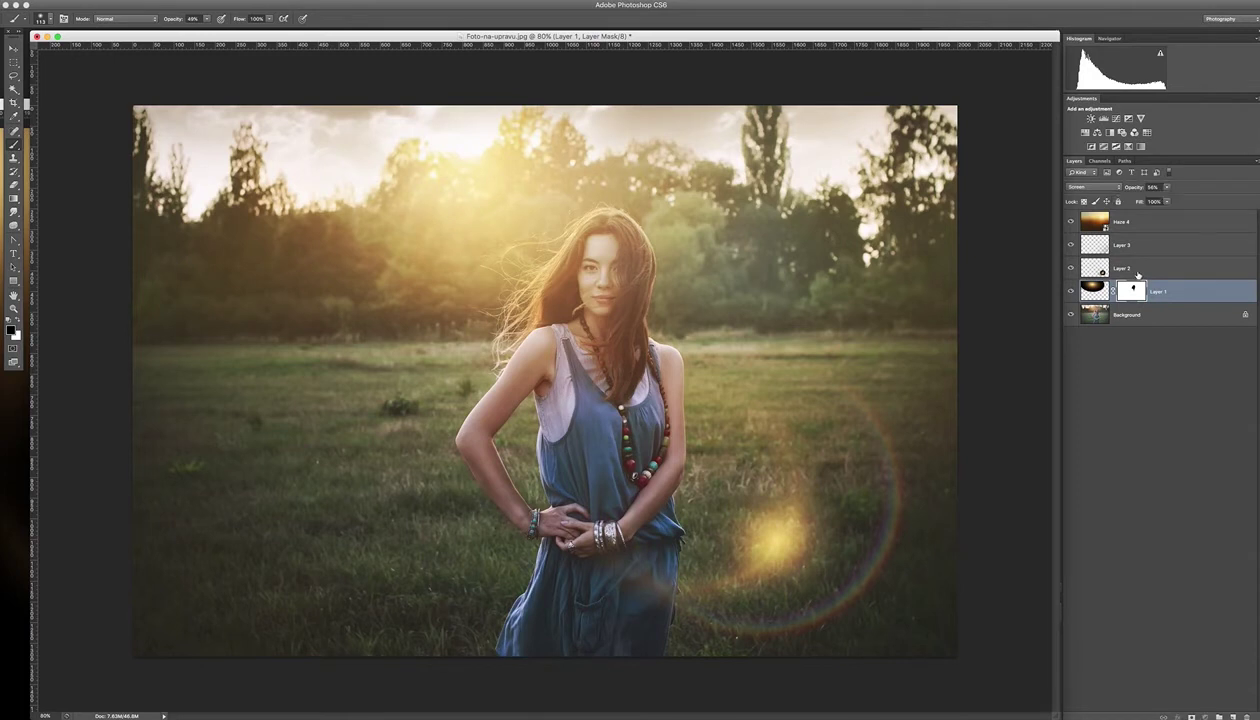
left_click(1122, 268)
left_click(1122, 245)
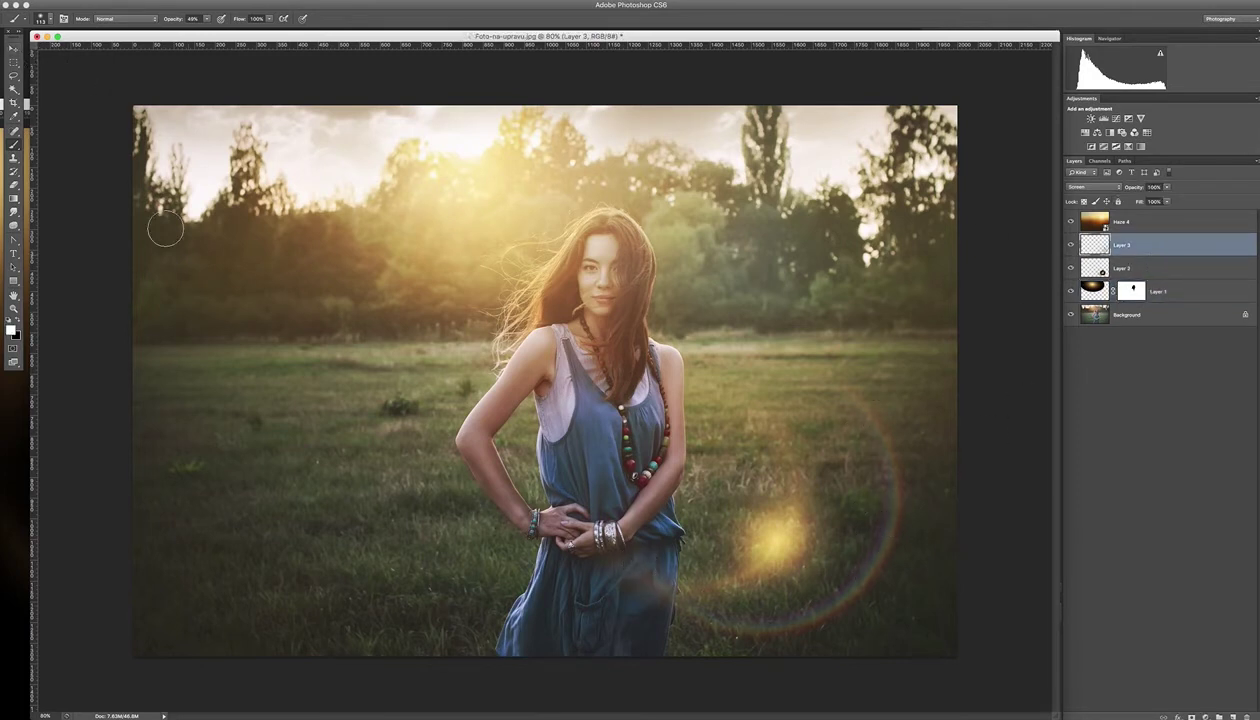
- Nudge Layer 3's flare, rotate Layers 2 and 3 about -30°, and shift Layer 2 up-right
left_click(13, 48)
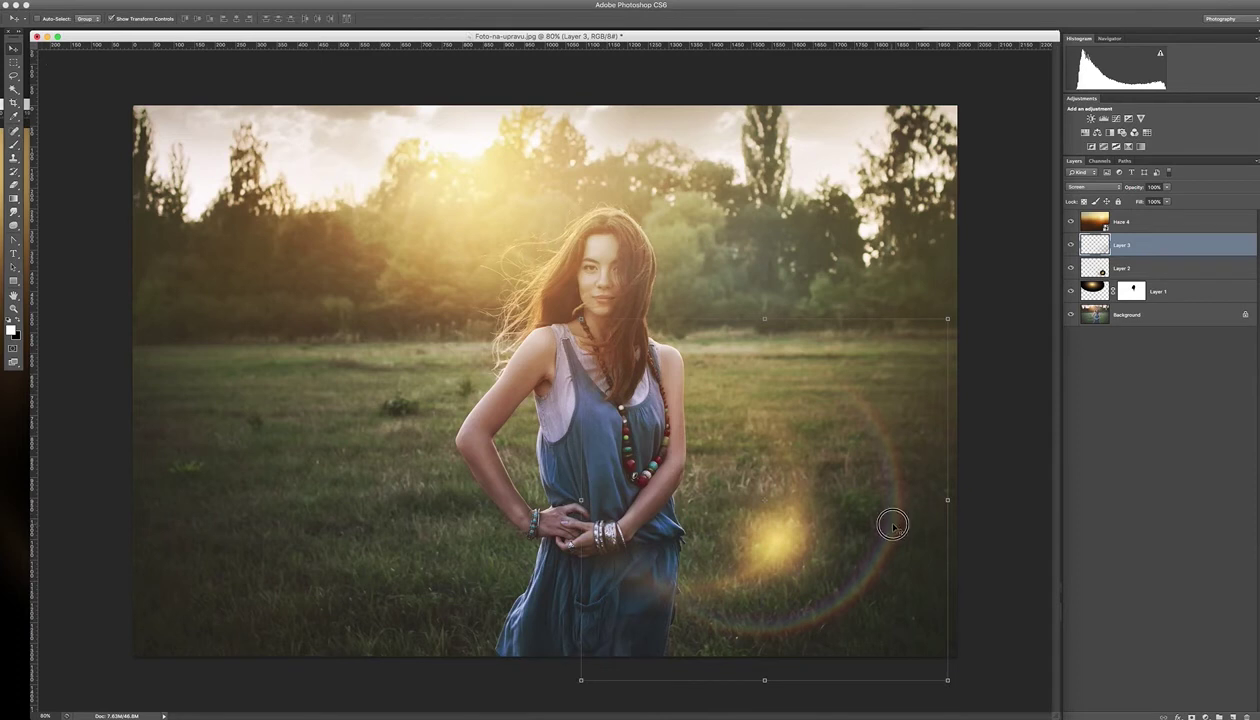
left_click_drag(889, 523, 922, 483)
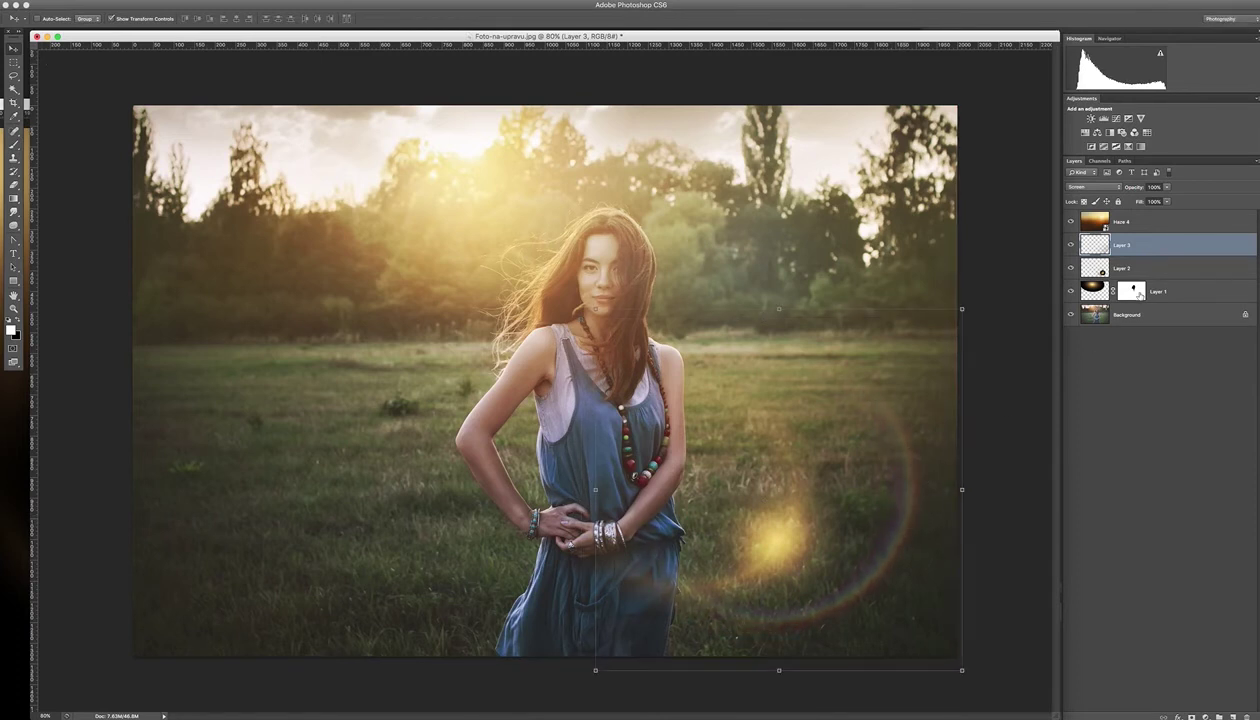
left_click(1120, 270, "shift")
left_click_drag(973, 307, 916, 236)
key("Return")
left_click(1120, 268)
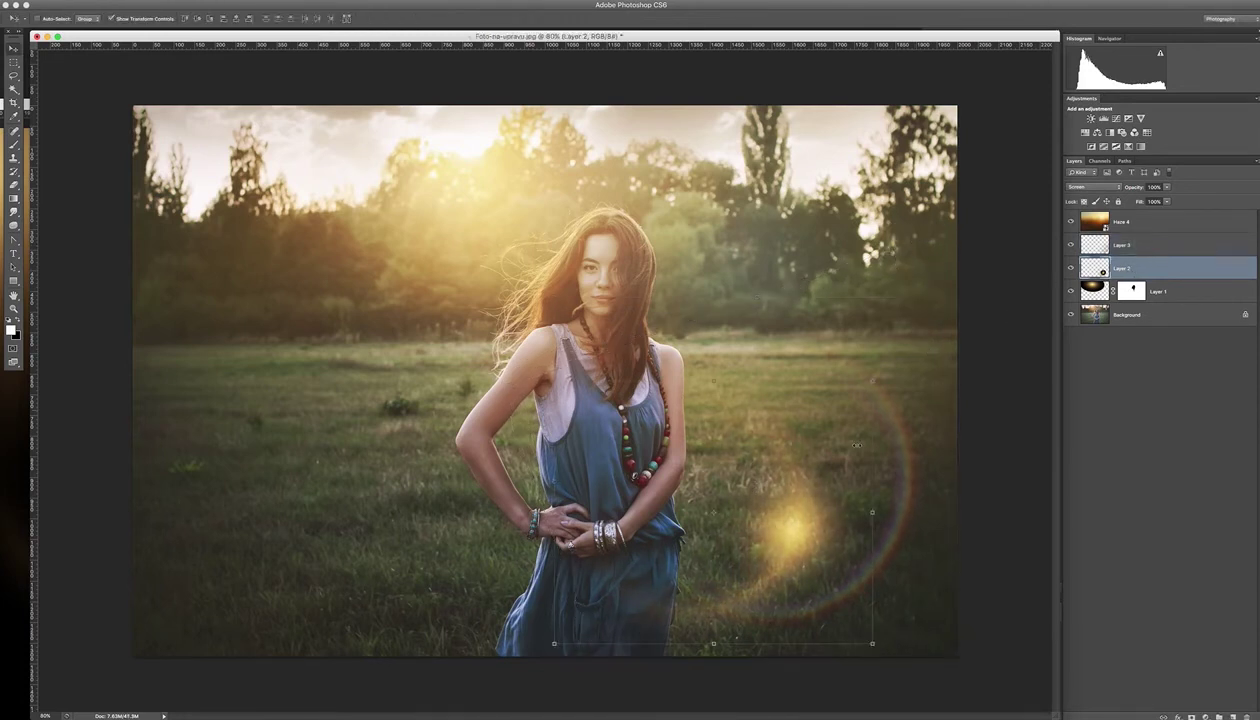
mouse_move(803, 512)
left_mouse_down()
mouse_move(807, 492)
mouse_move(802, 503)
left_mouse_up()
- Dim Layer 2's flare to about 66% opacity and Layer 3's to about 72%
left_click(1140, 315)
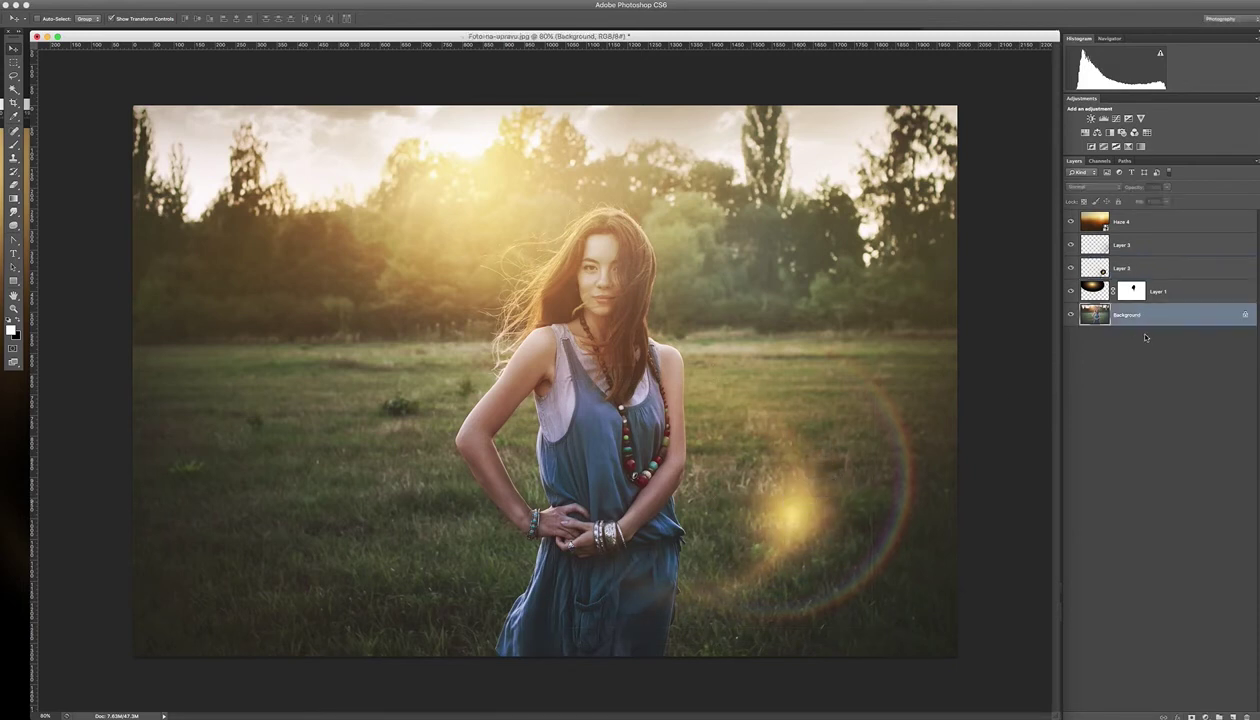
left_click(1118, 268)
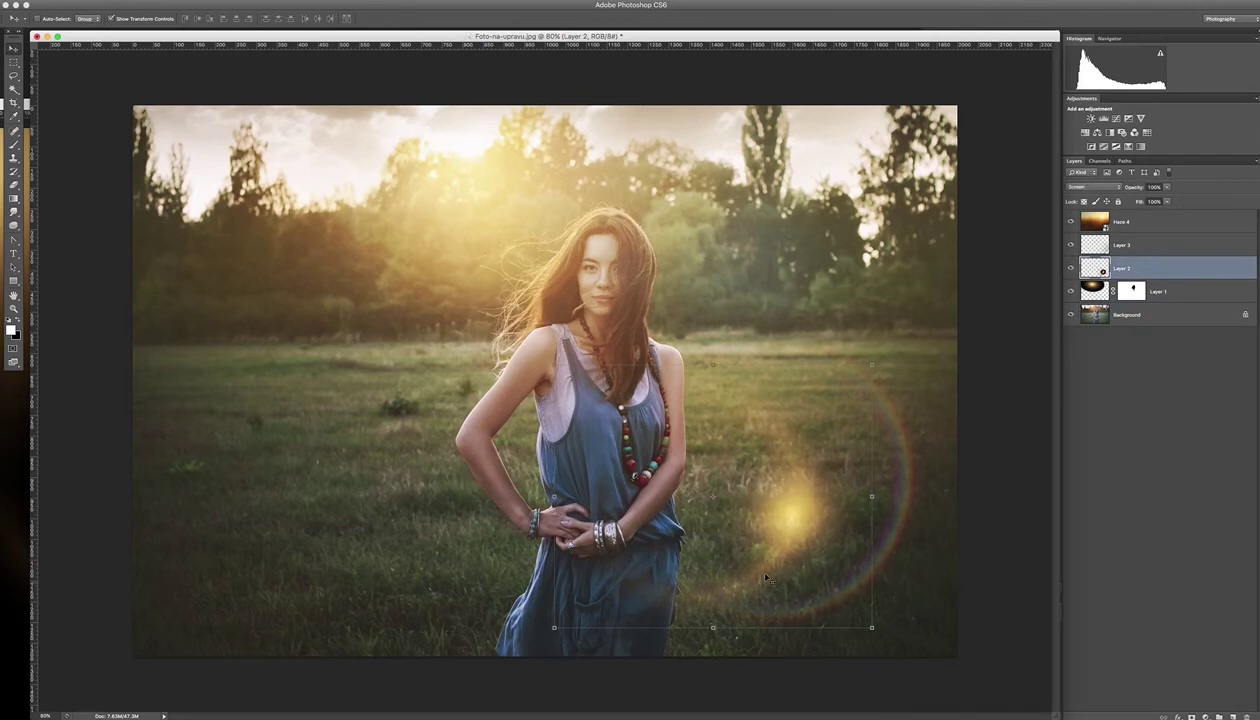
left_click(1165, 188)
left_click_drag(1153, 201, 1151, 200)
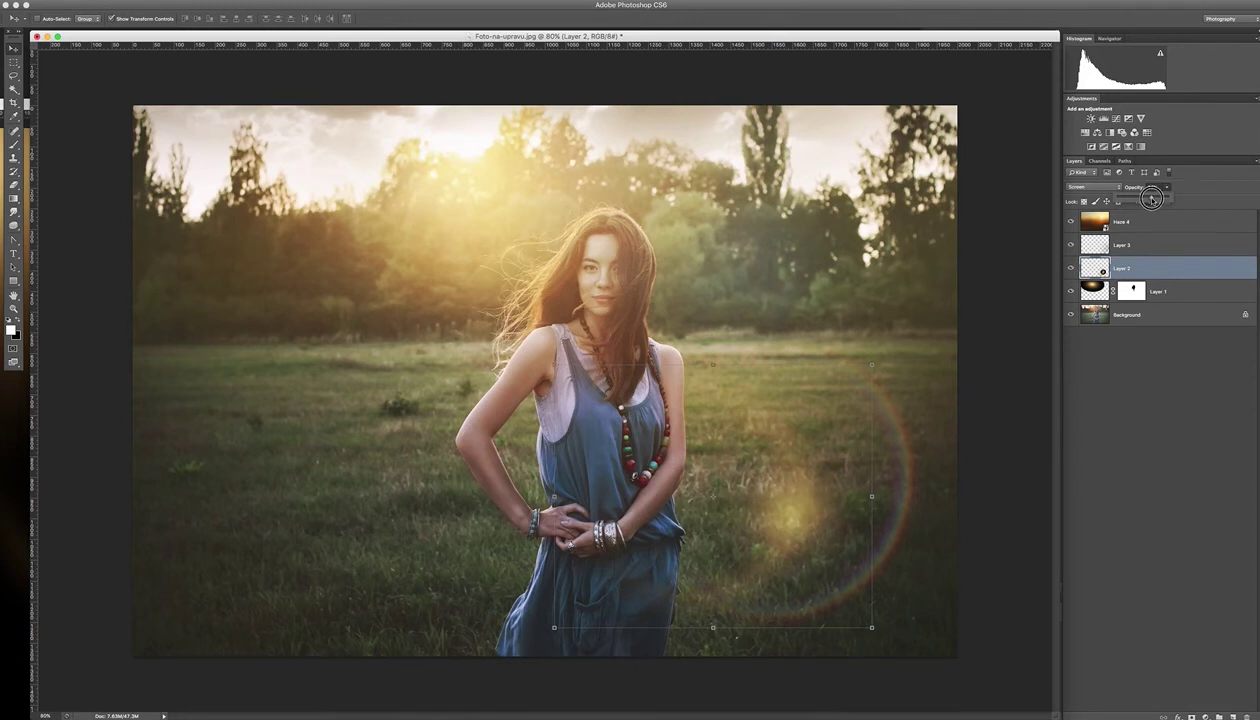
left_click(1149, 198)
left_click(1113, 248)
left_click(1167, 188)
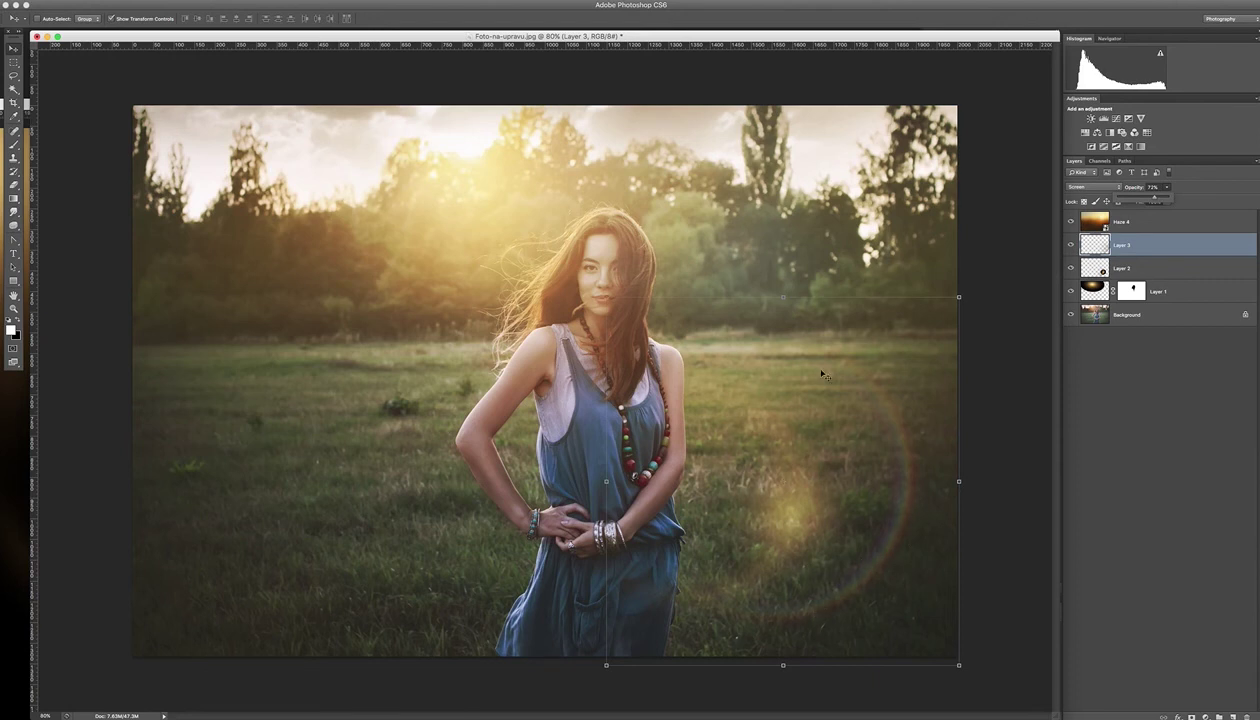
- Apply a Gaussian Blur with a radius of about 6–9 pixels to the Layer 3 flare ring
left_click(201, 6)
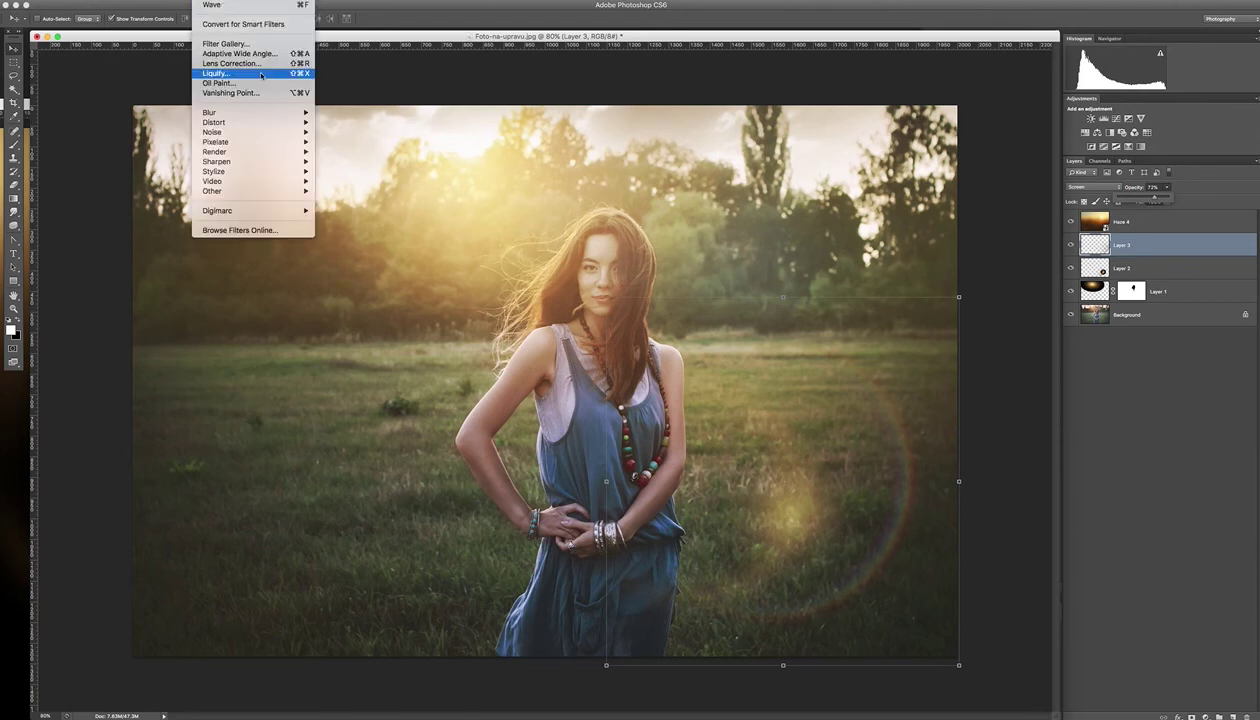
mouse_move(288, 114)
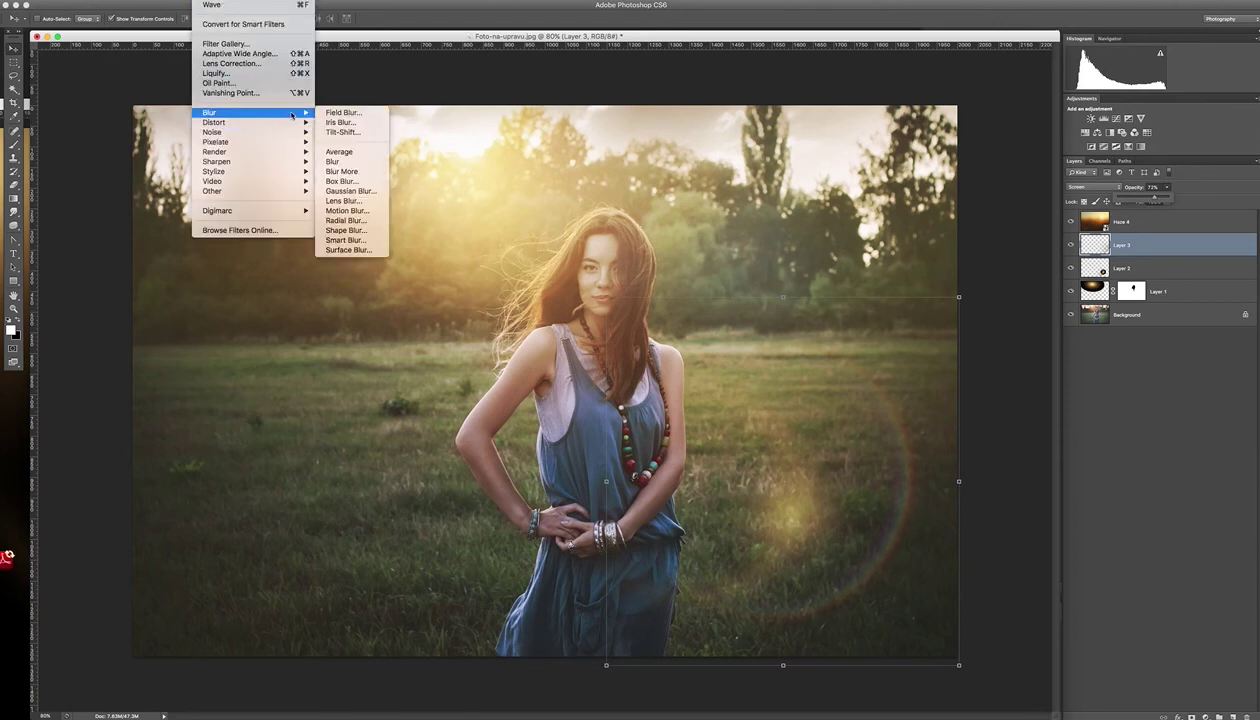
left_click(350, 191)
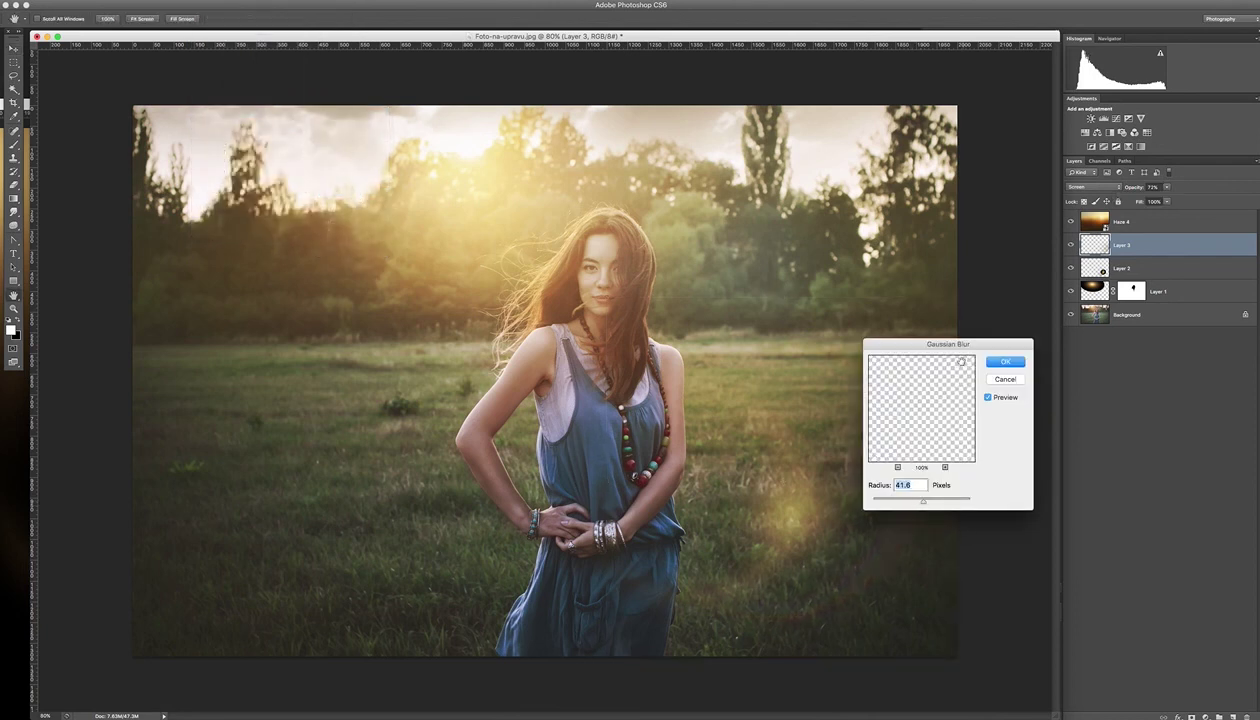
left_click_drag(968, 343, 958, 119)
left_click_drag(876, 283, 899, 285)
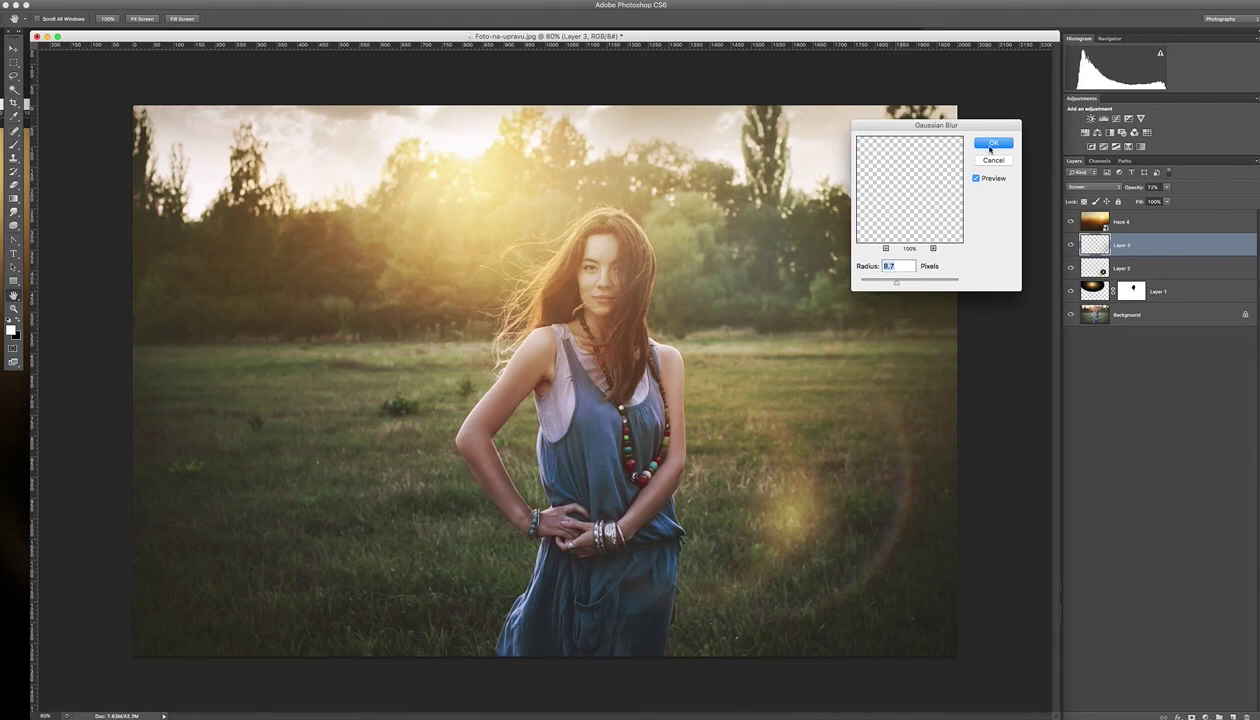
left_click(990, 145)
- Flatten the haze, sun glow and flare layers into the single Background layer
left_click(1130, 315)
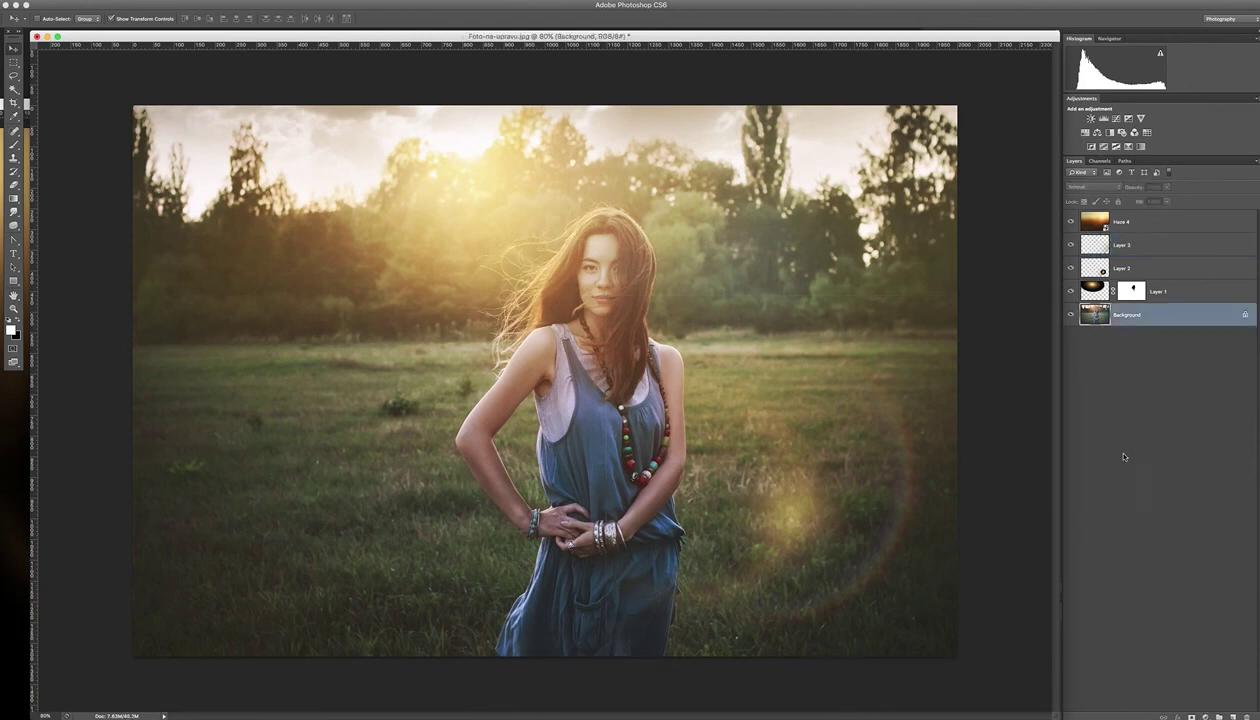
right_click(1139, 315)
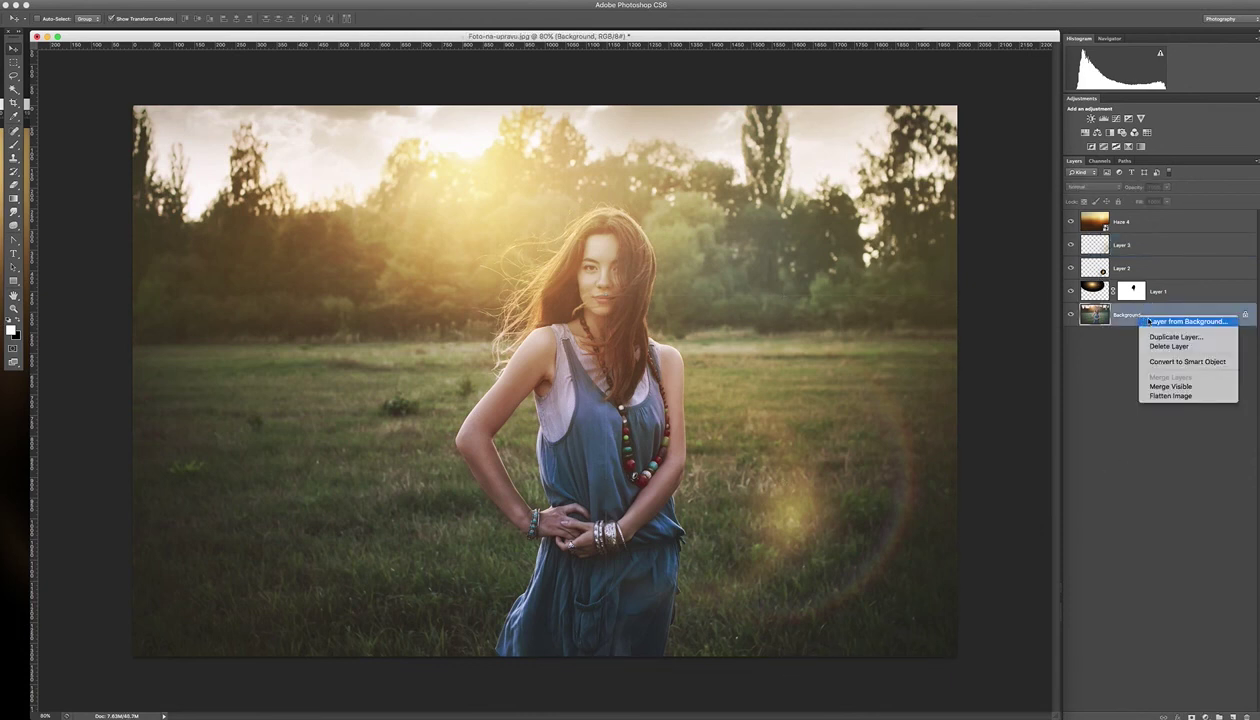
left_click(1168, 396)
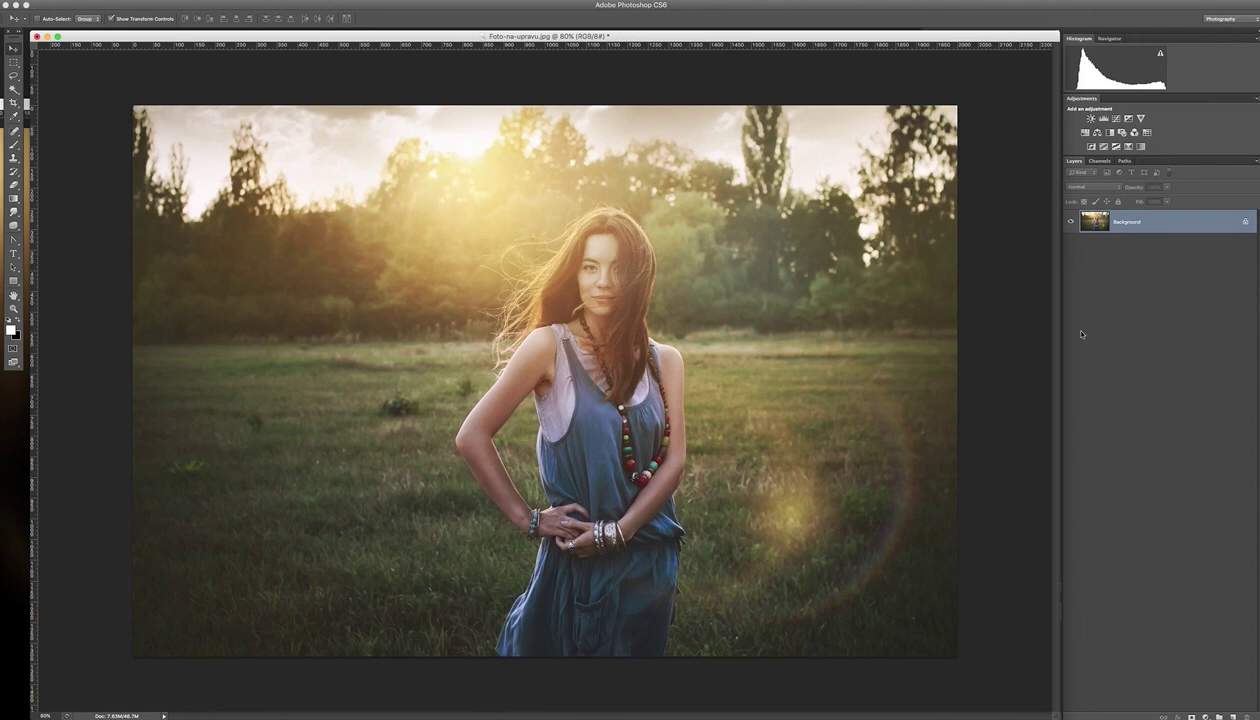